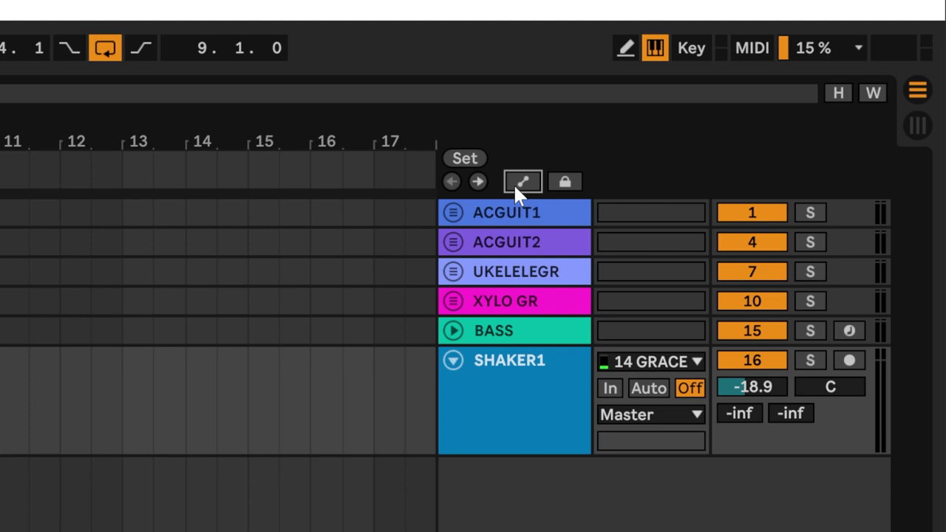
Toggle Automation Mode off and back on so SHAKER1's Mixer Track Volume lane shows.
click(520, 182)
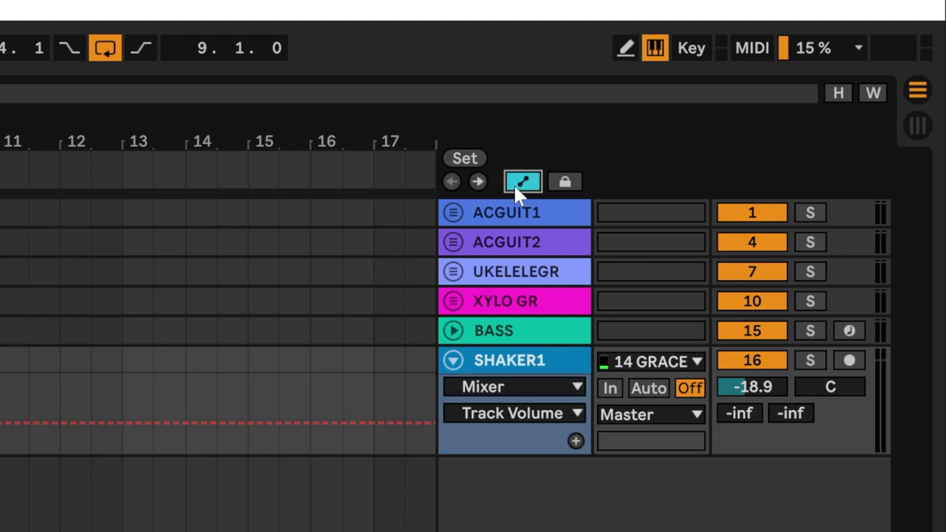
click(513, 183)
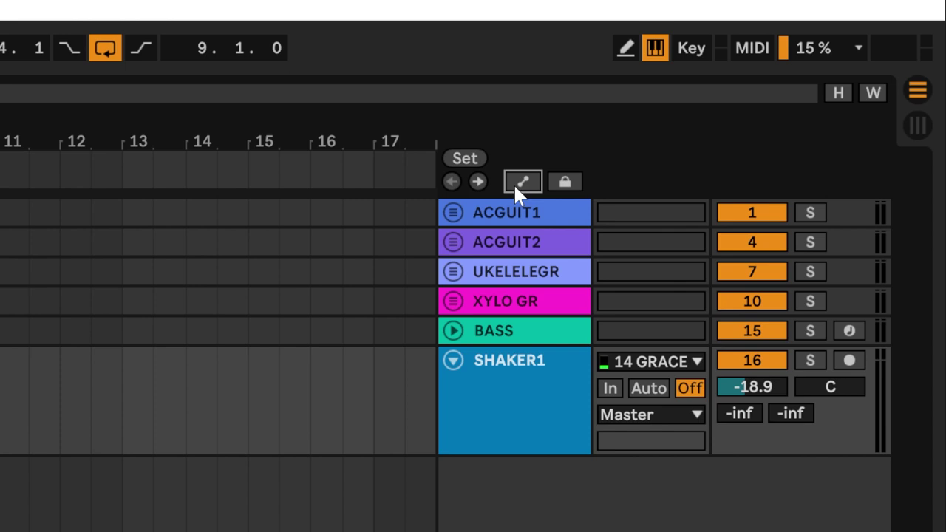
click(514, 183)
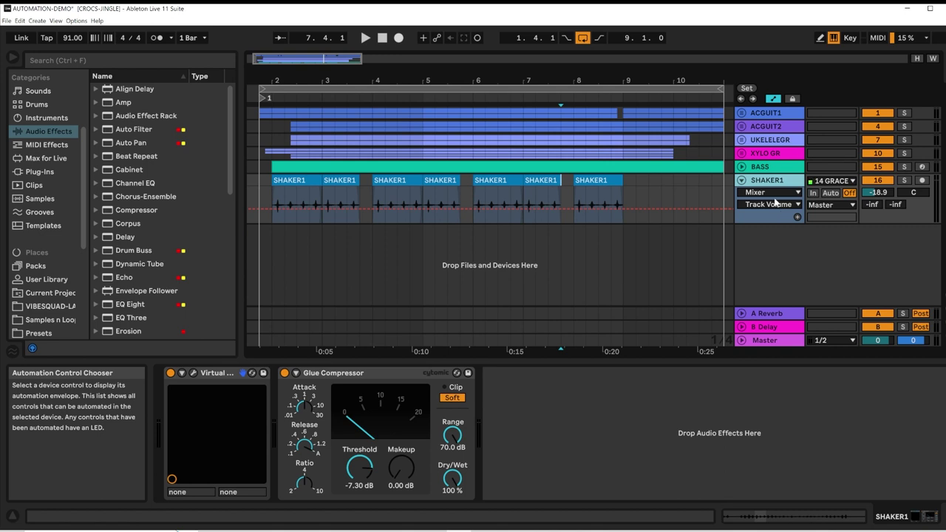
click(776, 193)
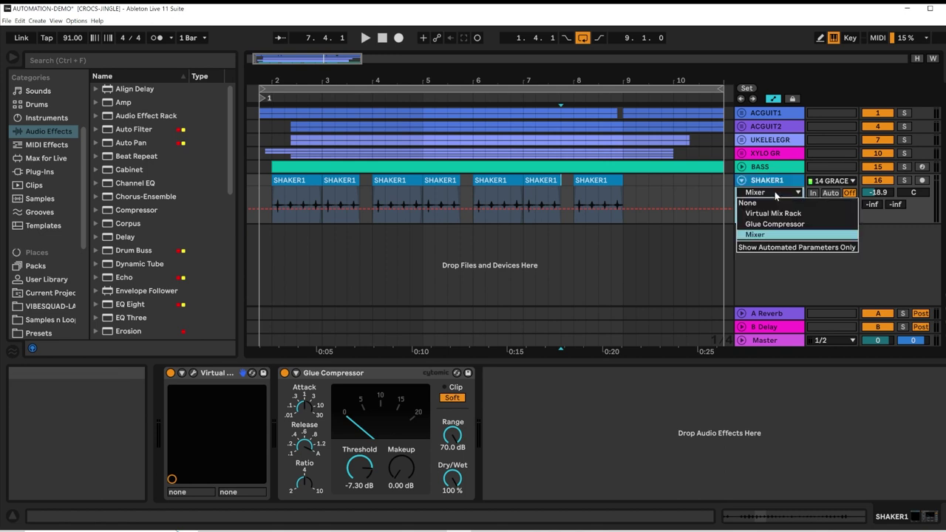
click(776, 194)
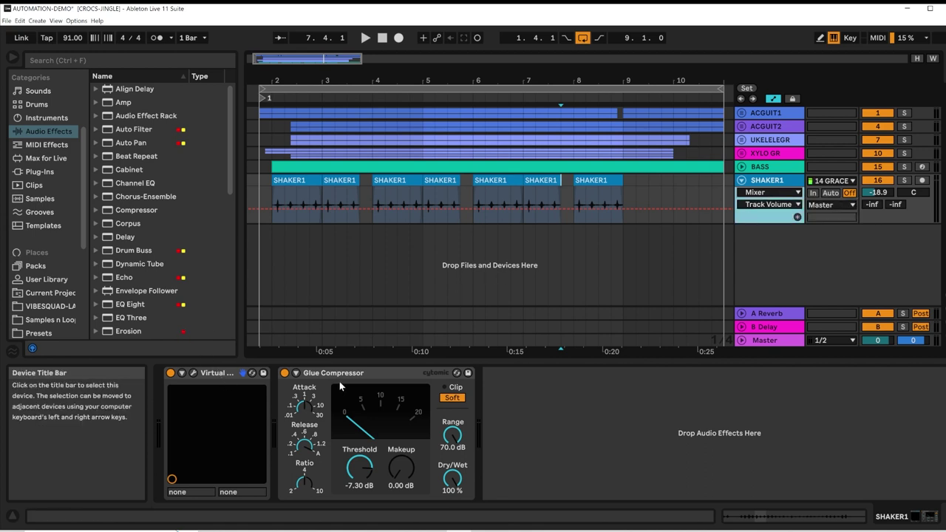
click(367, 373)
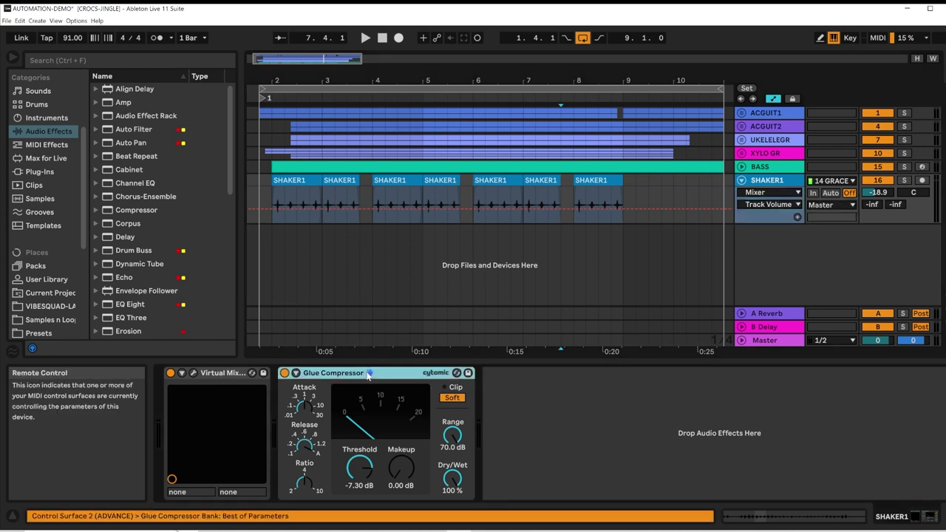
click(775, 192)
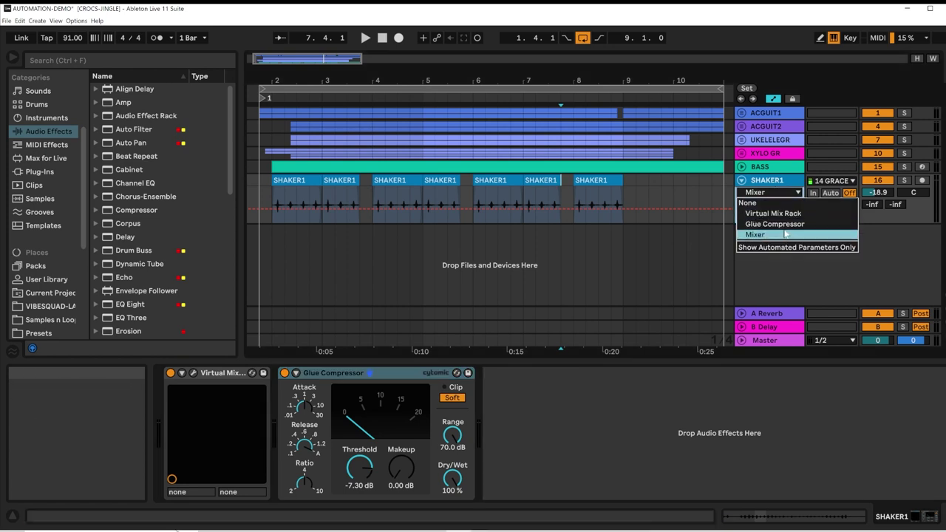
click(784, 225)
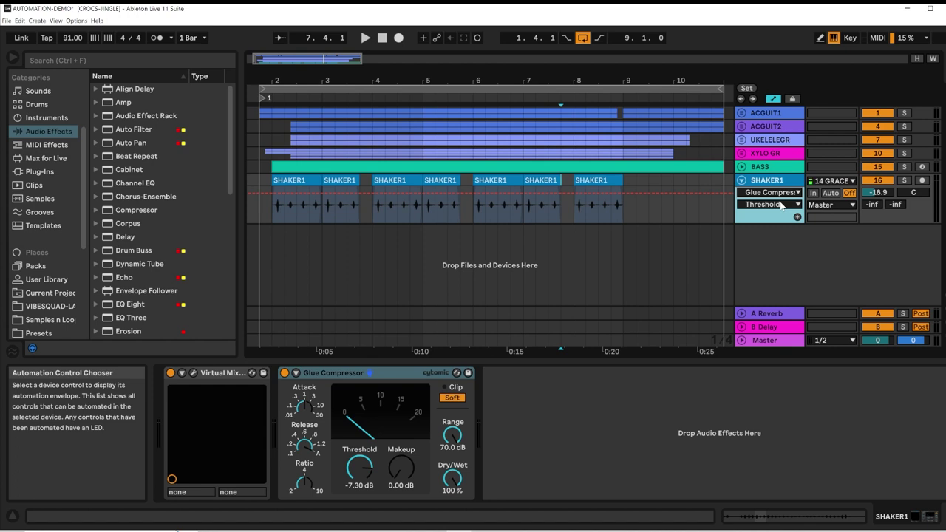
click(781, 205)
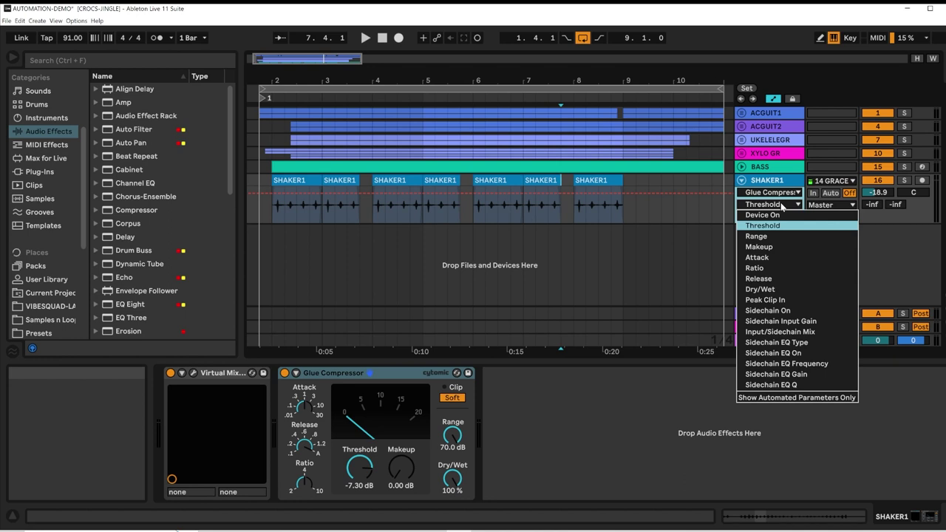
click(781, 205)
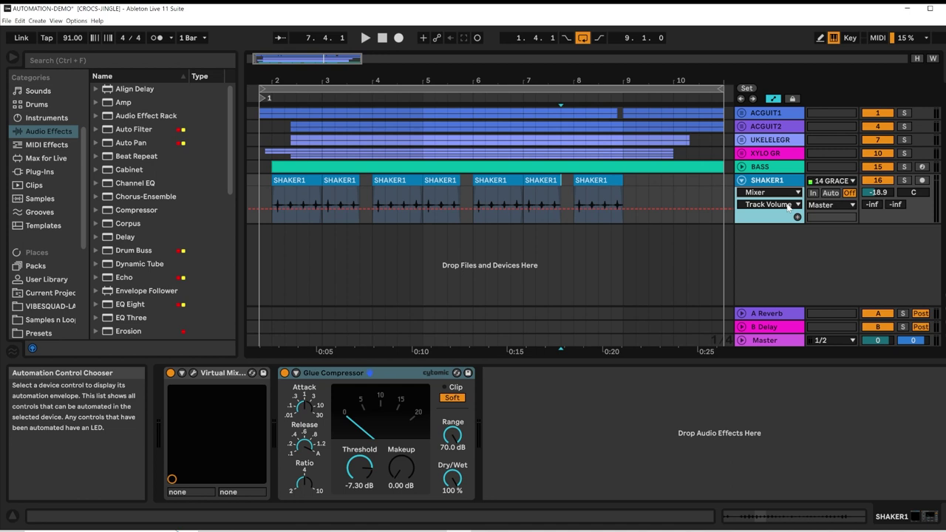
click(786, 205)
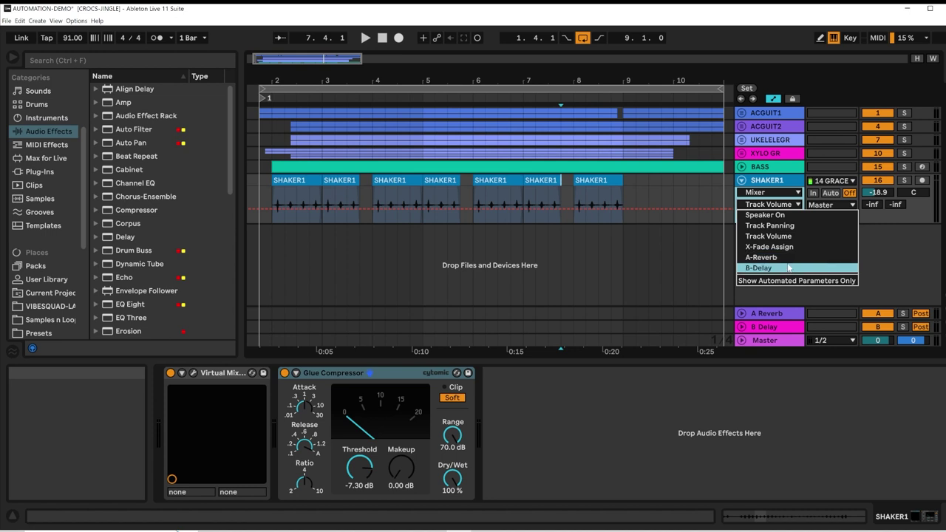
click(280, 209)
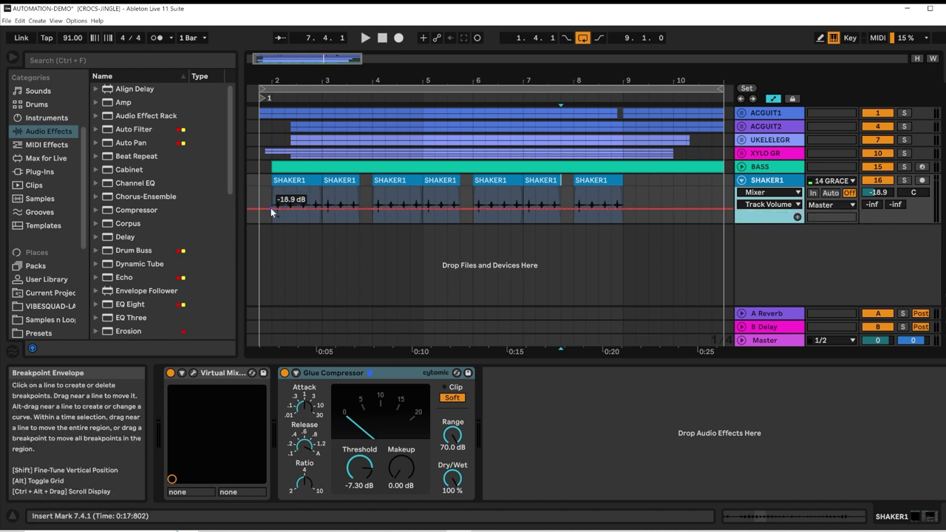
Add three breakpoints to SHAKER1's volume envelope and raise one to about -11 dB.
click(270, 208)
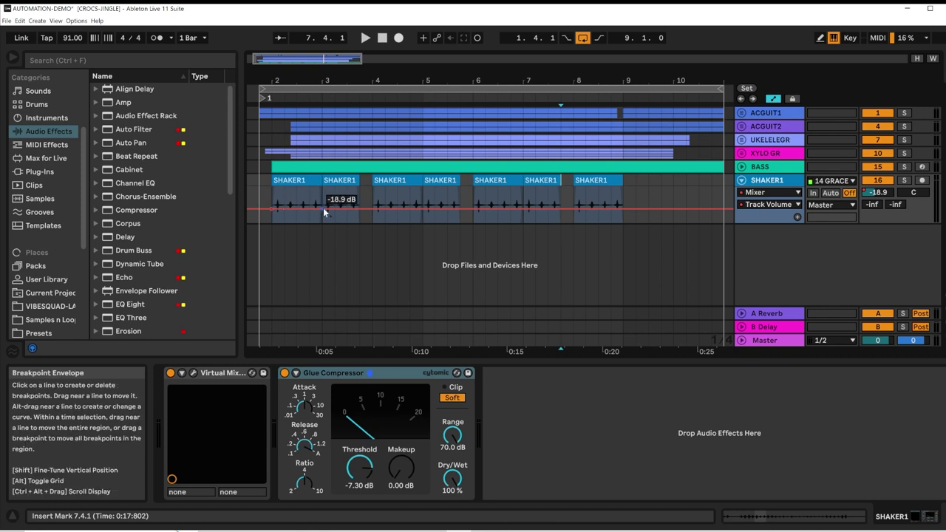
click(370, 207)
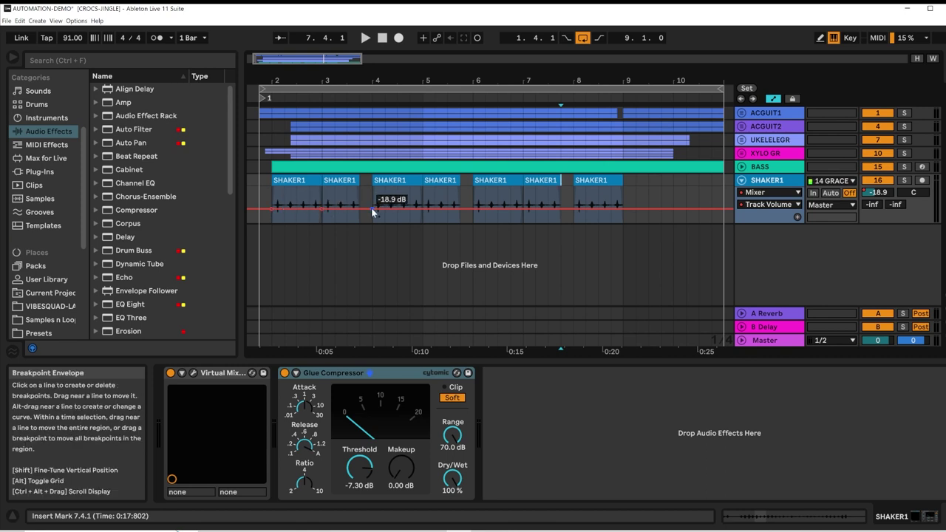
click(424, 206)
drag(447, 210, 446, 202)
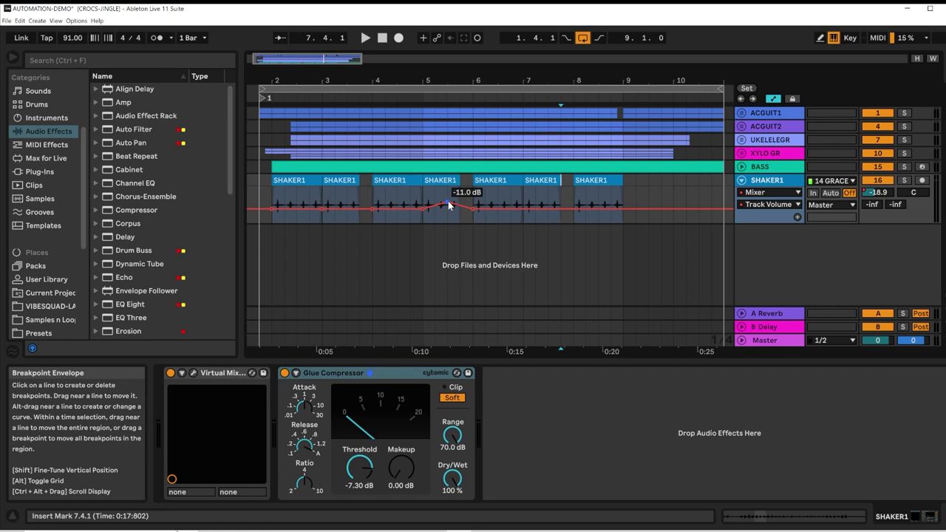
mouse_move(449, 205)
mouse_down()
mouse_move(447, 221)
mouse_move(448, 191)
mouse_move(425, 204)
mouse_move(444, 202)
mouse_move(446, 188)
mouse_up()
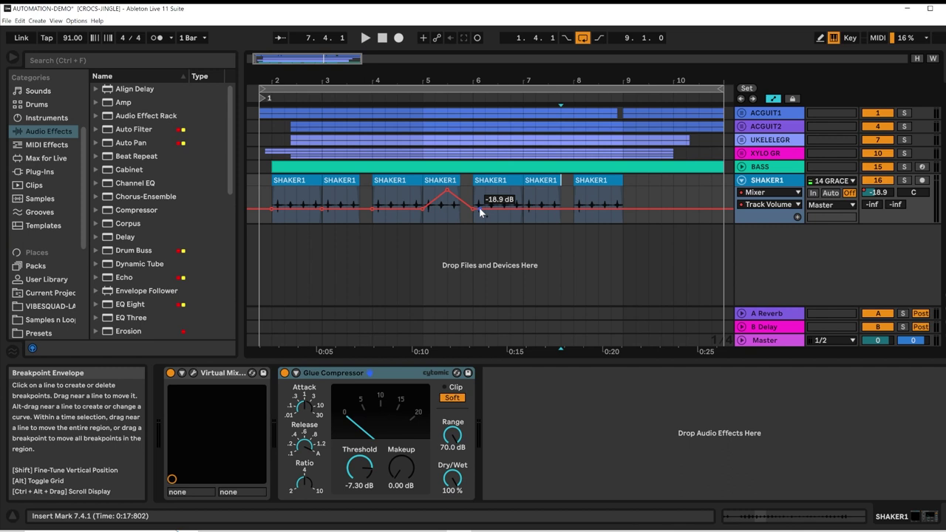
right_click(396, 210)
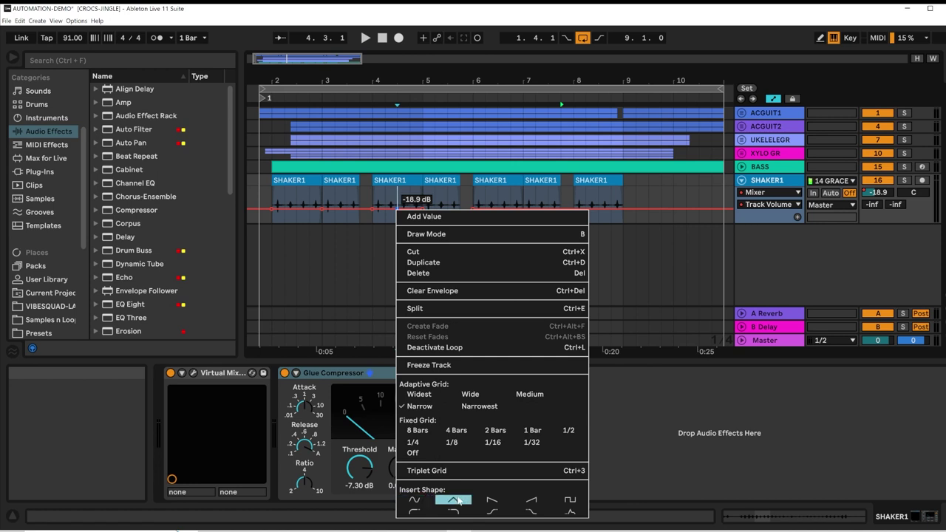
Insert a sine shape into SHAKER1's volume envelope and pull its breakpoints down to -inf dB.
click(420, 500)
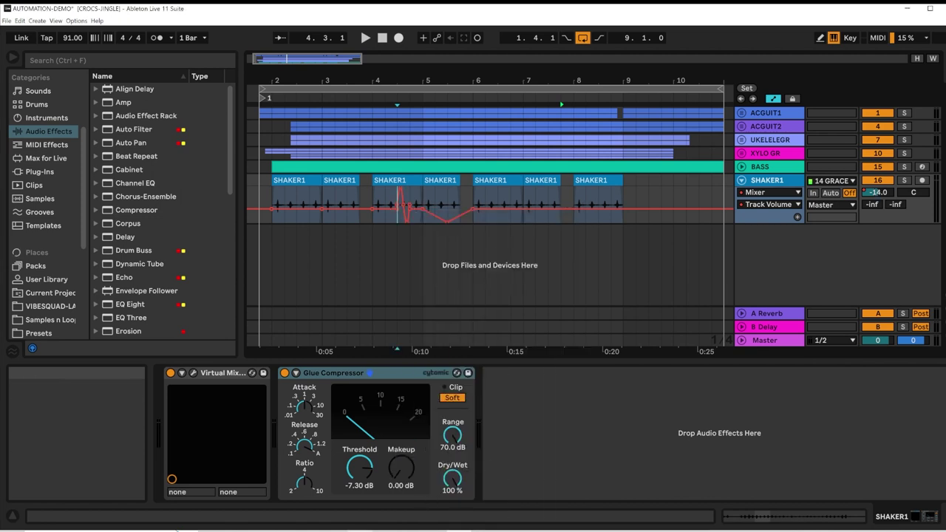
double_click(322, 99)
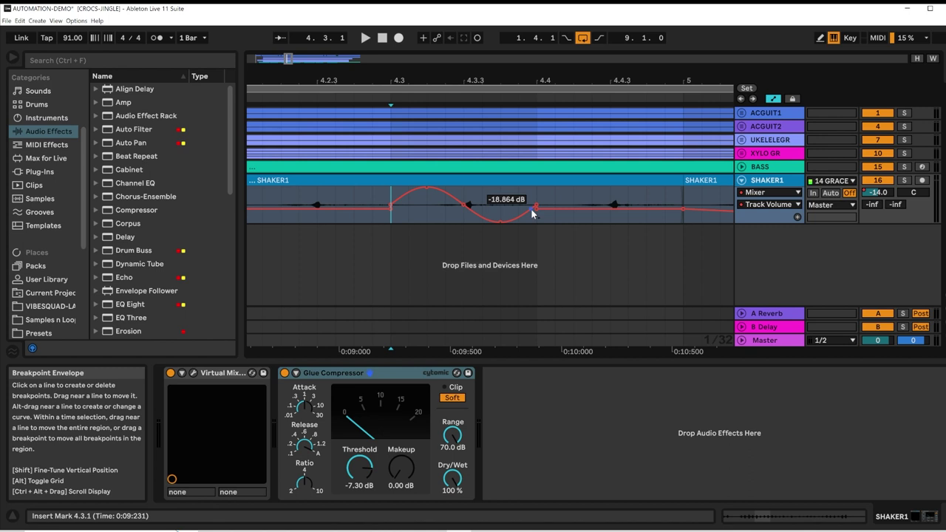
mouse_move(427, 187)
mouse_down()
mouse_move(427, 221)
mouse_move(427, 189)
mouse_up()
drag(452, 80, 453, 56)
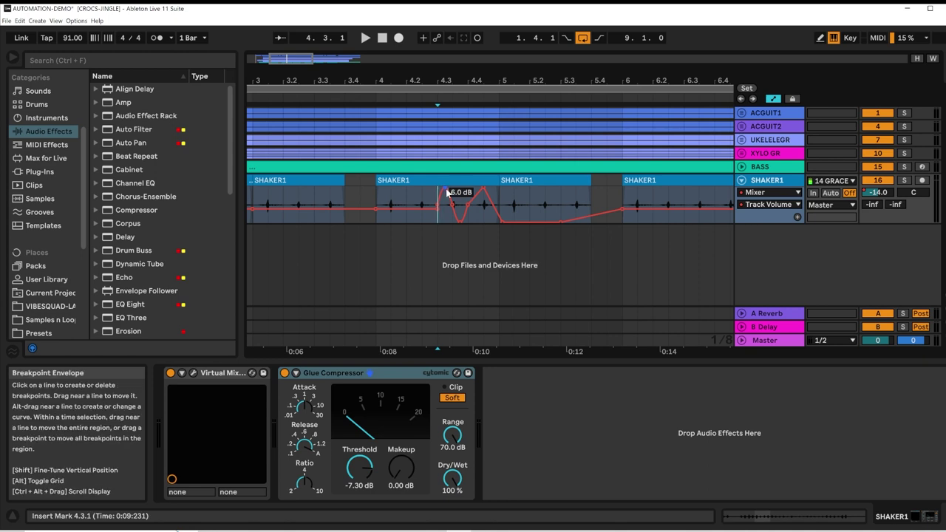
drag(446, 190, 484, 207)
Solo SHAKER1, play from bar 4 to hear the volume automation, then stop.
click(903, 180)
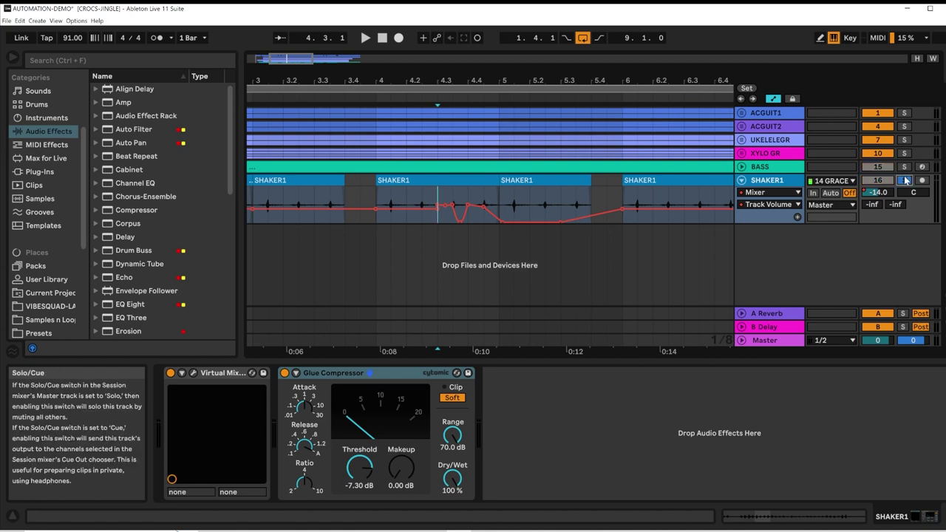
click(437, 186)
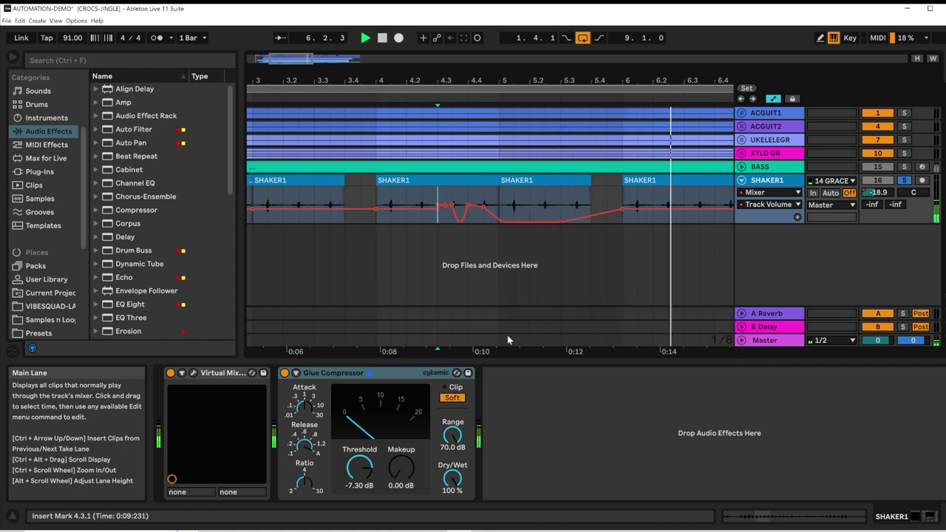
key(space)
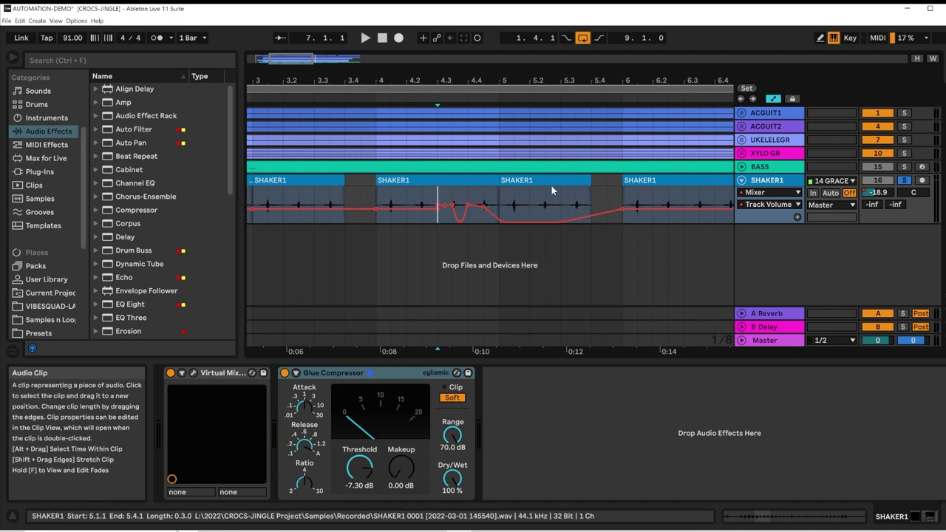
Clear SHAKER1's volume envelope, leave Automation Mode, and zoom out to bars 1–14.
right_click(648, 209)
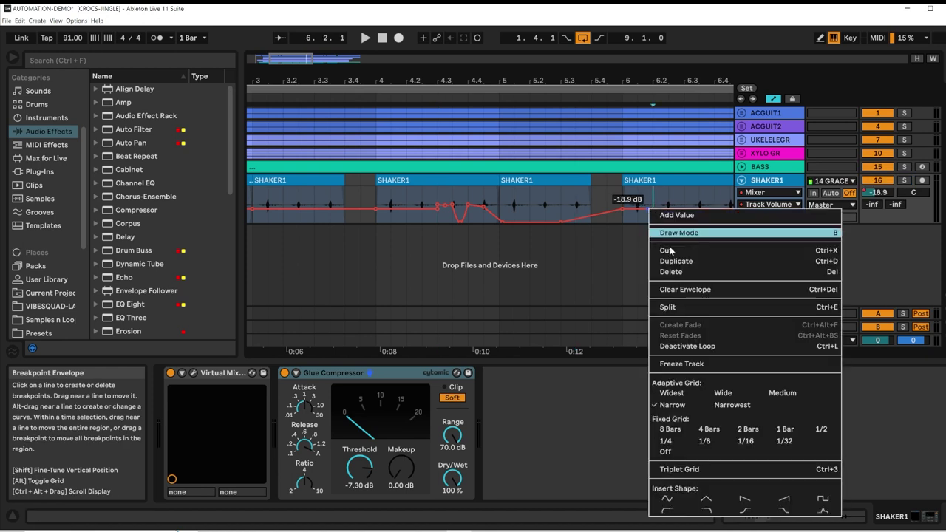
click(677, 290)
drag(665, 81, 630, 26)
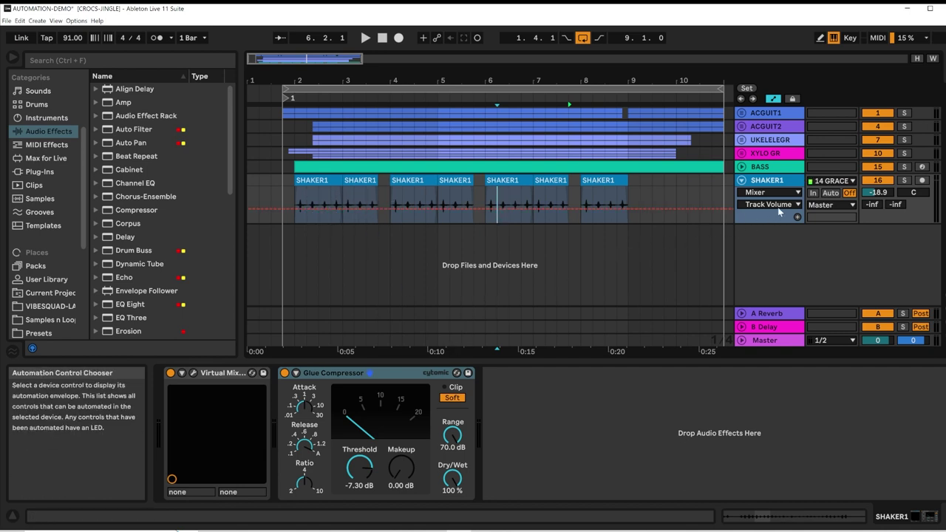
key(a)
drag(665, 80, 665, 122)
drag(526, 71, 526, 76)
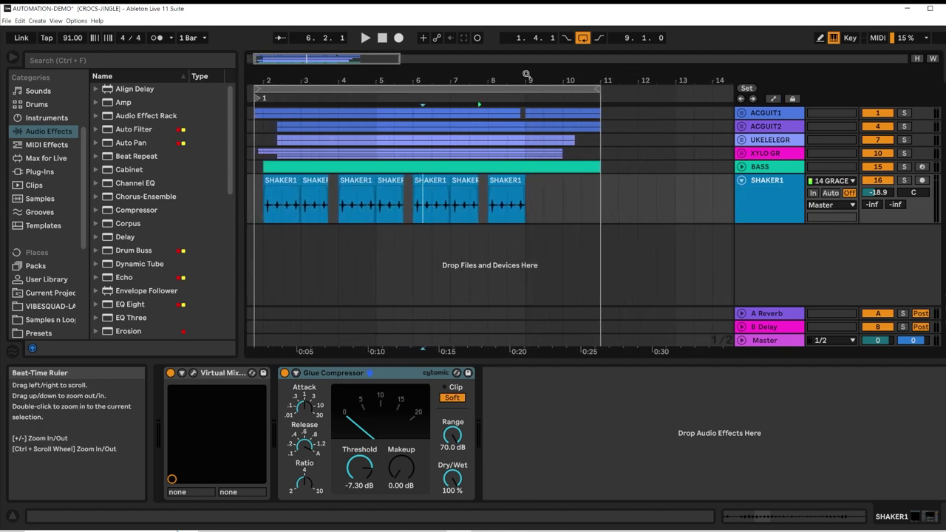
Show automation for the Glue Compressor Dry/Wet knob, a flat 100% lane on SHAKER1.
click(540, 426)
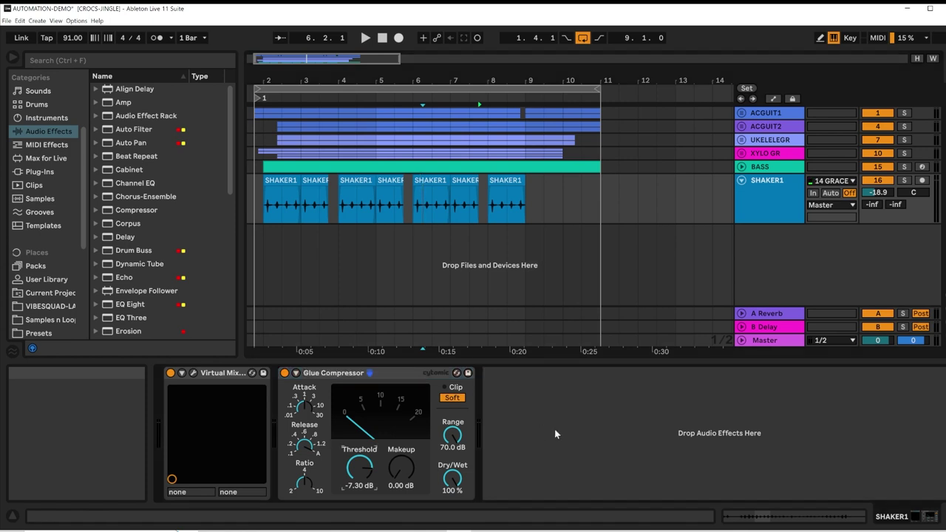
right_click(455, 480)
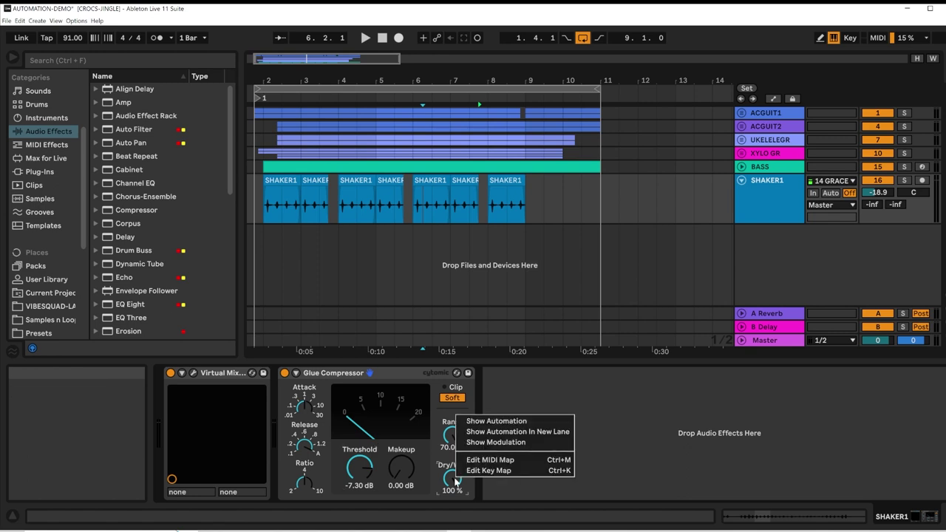
click(517, 420)
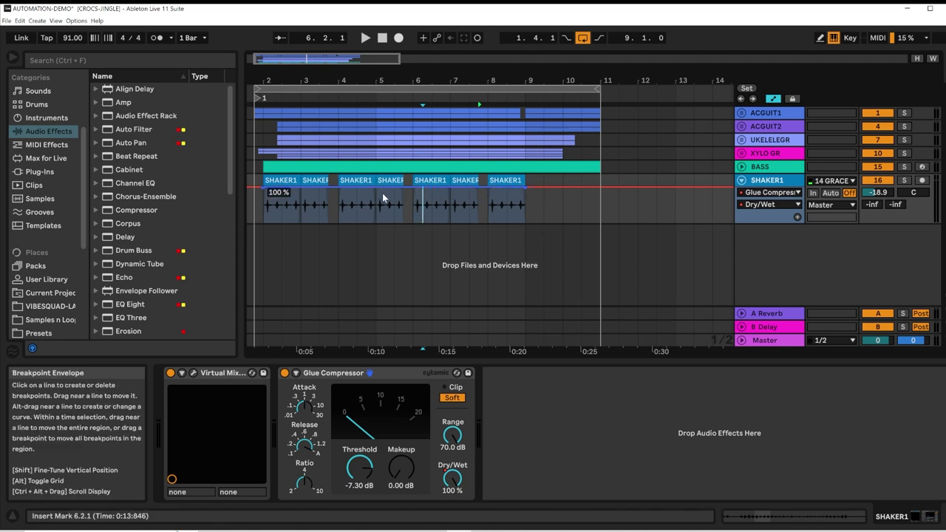
Dip SHAKER1's Dry/Wet envelope to 0%, insert a sine wiggle, then clear the envelope.
drag(379, 188, 382, 224)
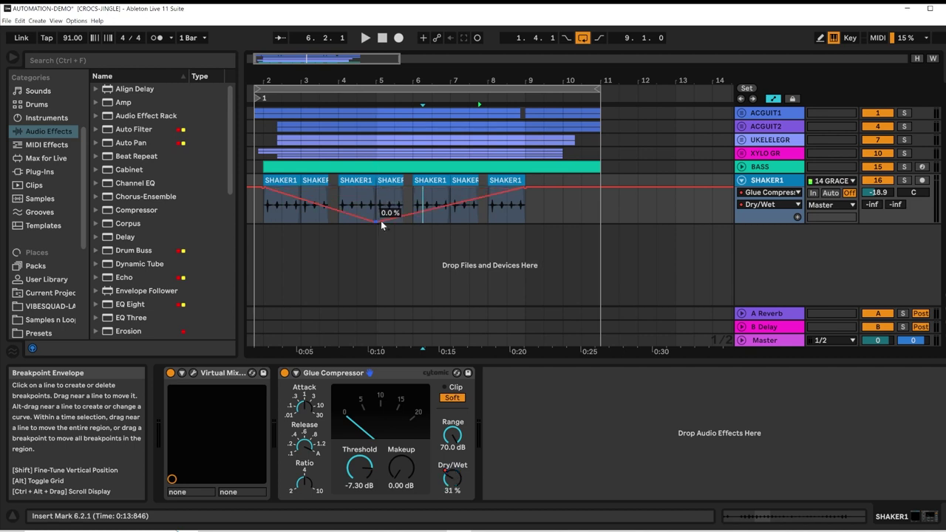
right_click(457, 203)
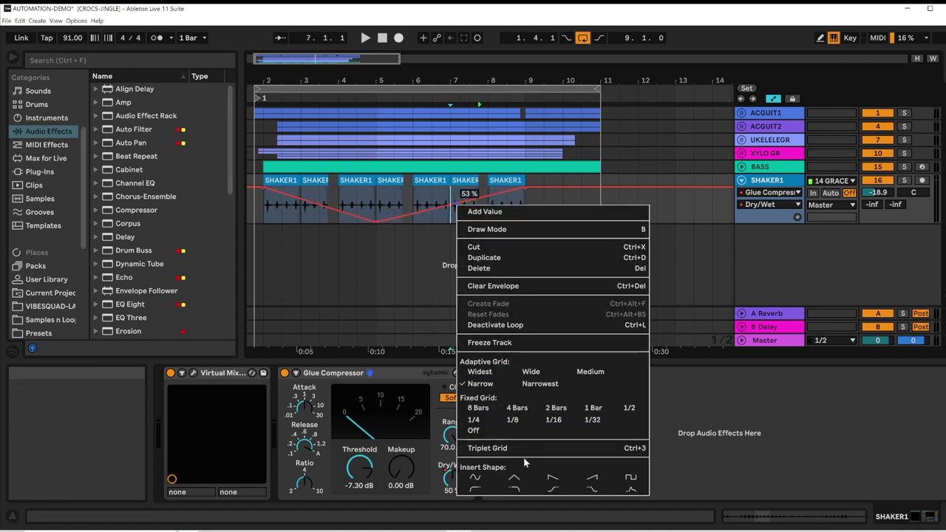
click(477, 480)
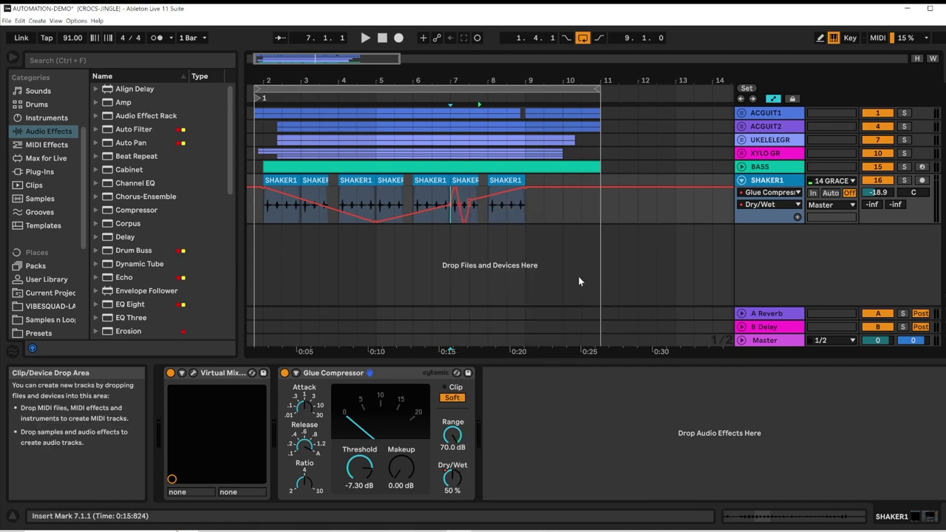
right_click(489, 192)
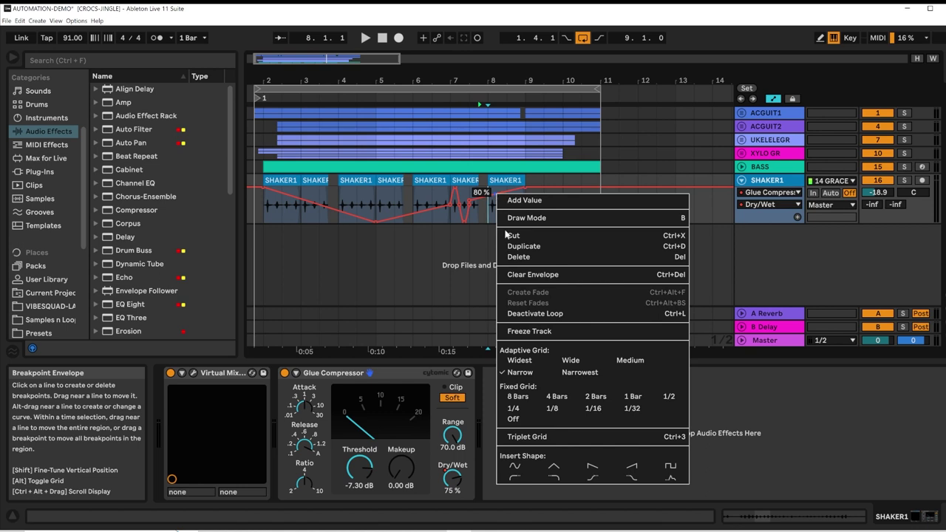
click(521, 275)
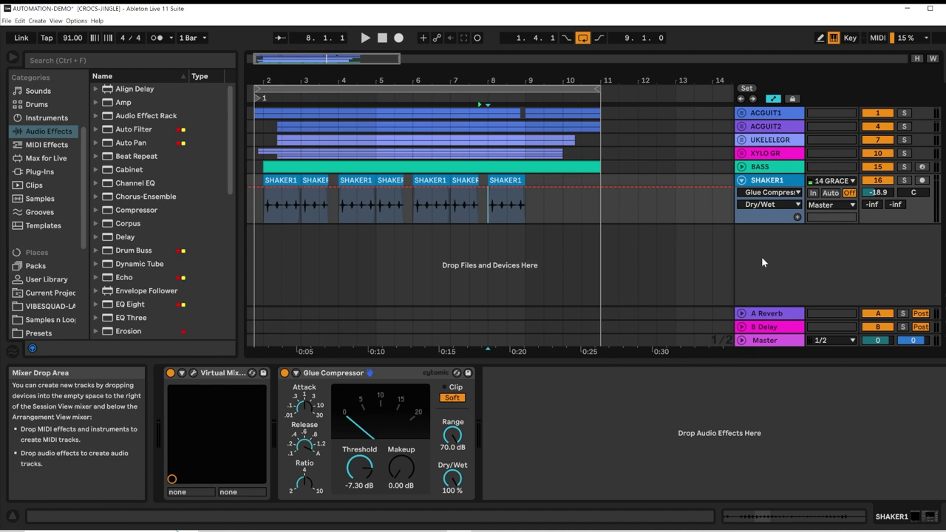
Show SHAKER1's Track Volume automation and add breakpoints to its envelope.
right_click(873, 193)
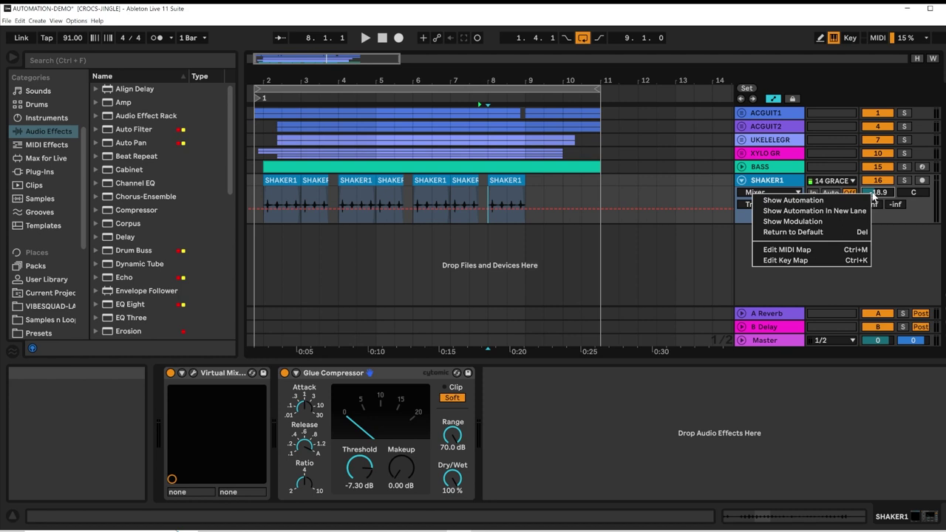
click(818, 201)
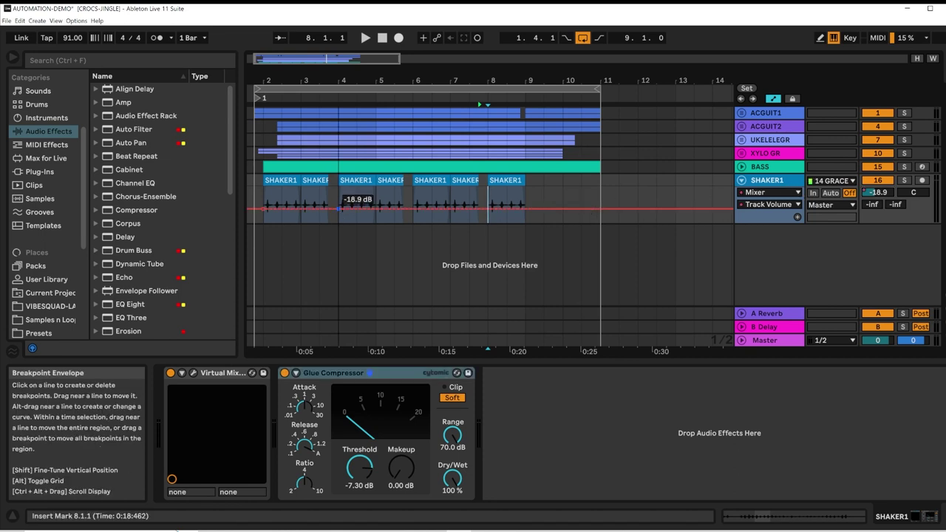
click(338, 214)
drag(450, 209, 488, 215)
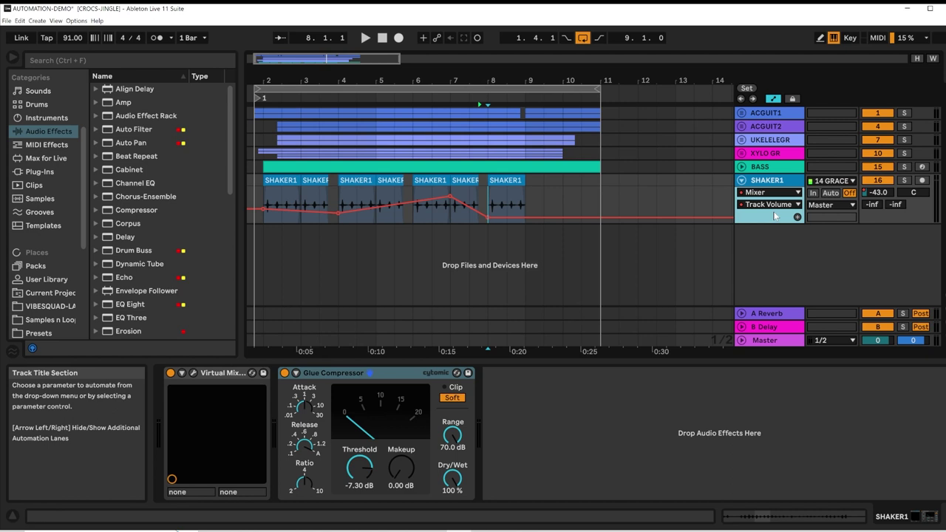
Add a separate Attack automation lane, place a breakpoint near bar 5, then undo.
right_click(304, 406)
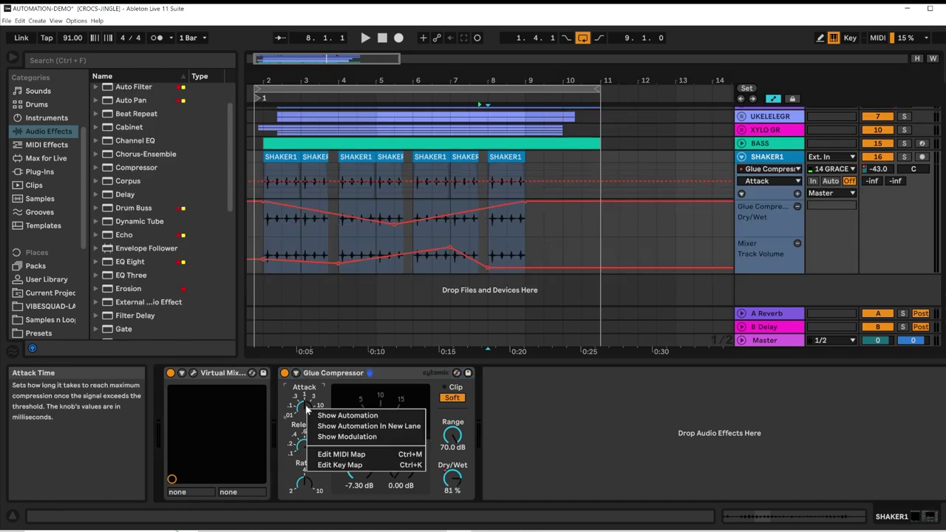
click(341, 427)
scroll(517, 306, down, 2)
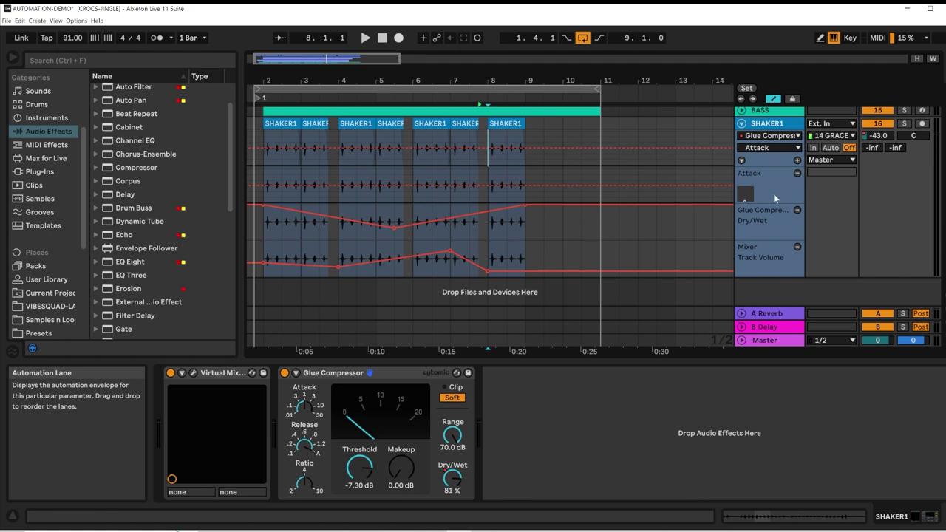
click(330, 187)
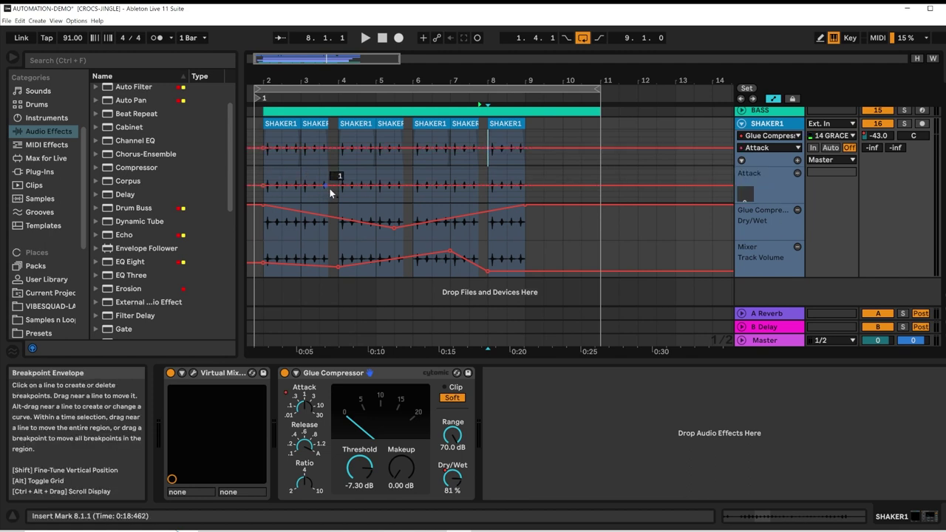
drag(329, 188, 412, 178)
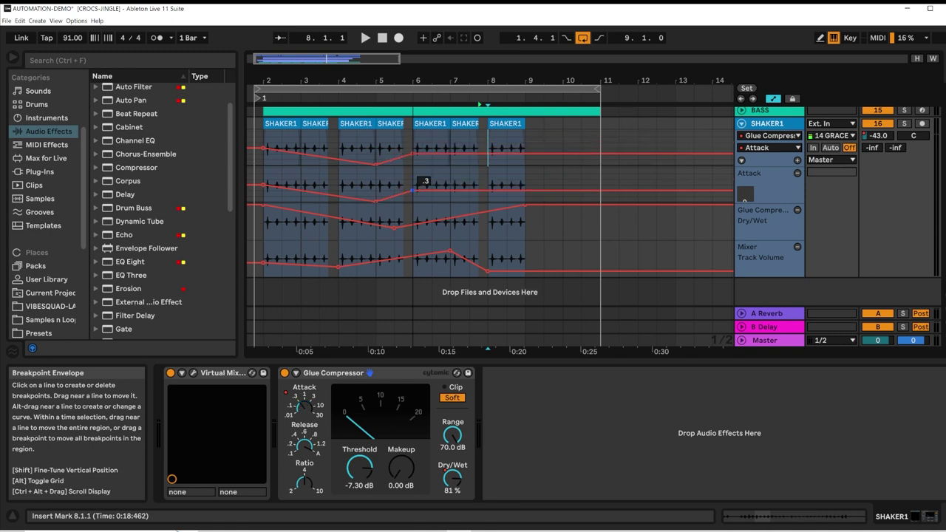
key(ctrl+z)
key(ctrl+z)
key(ctrl+z)
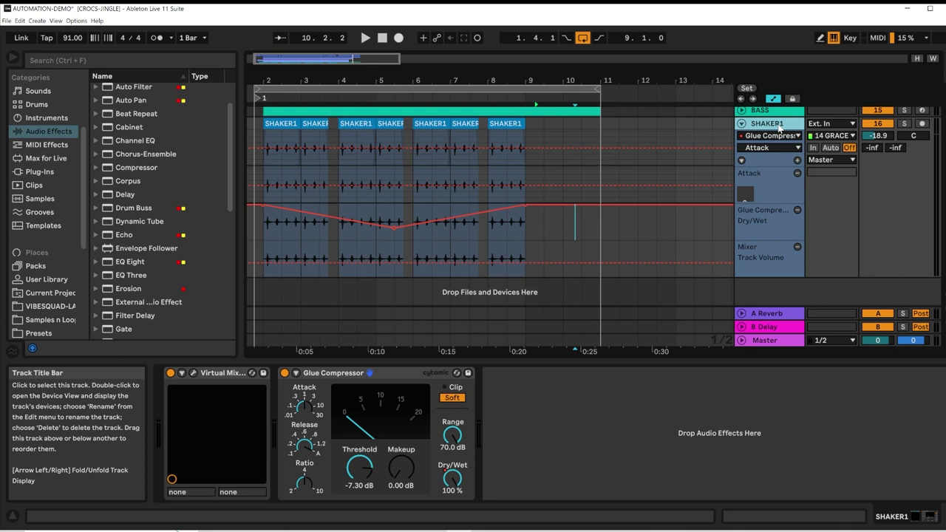
Clear all of SHAKER1's envelopes and fold its lanes, then set the insert point near bar 1 on ACGUIT2.
right_click(779, 127)
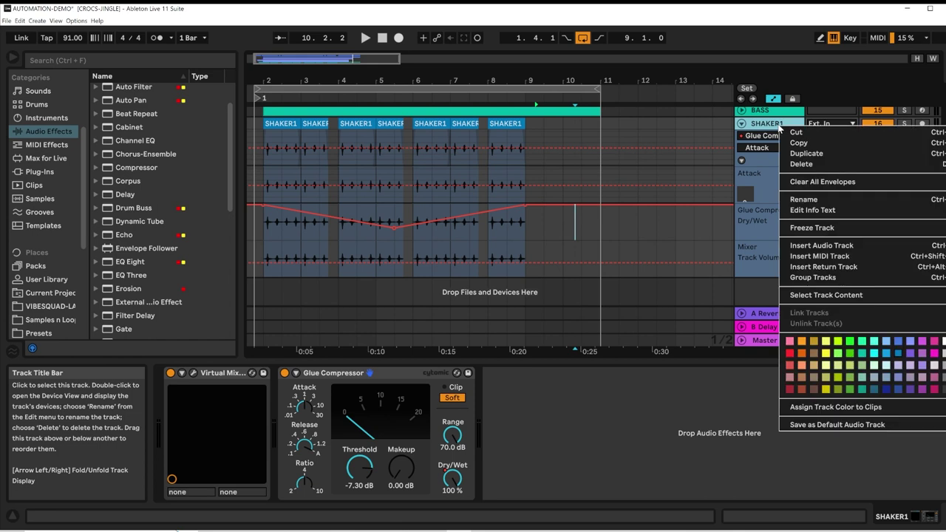
click(790, 181)
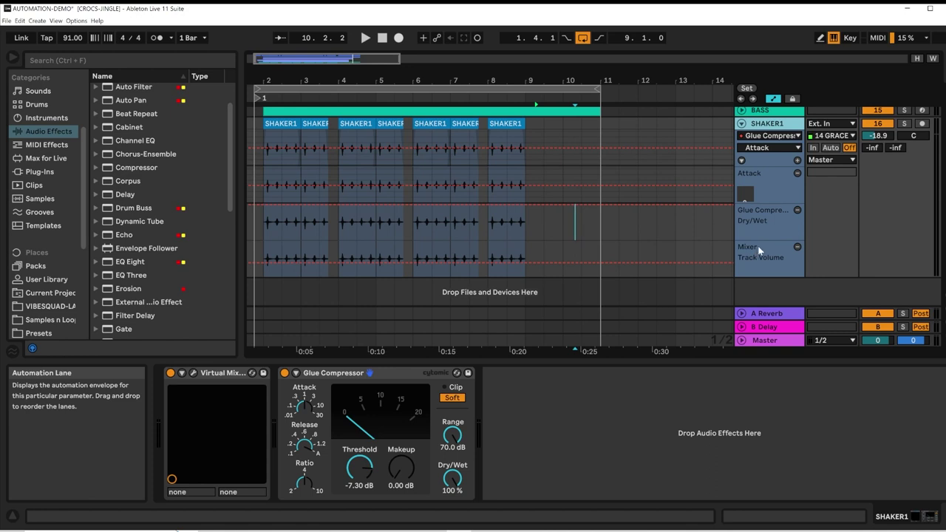
key(x)
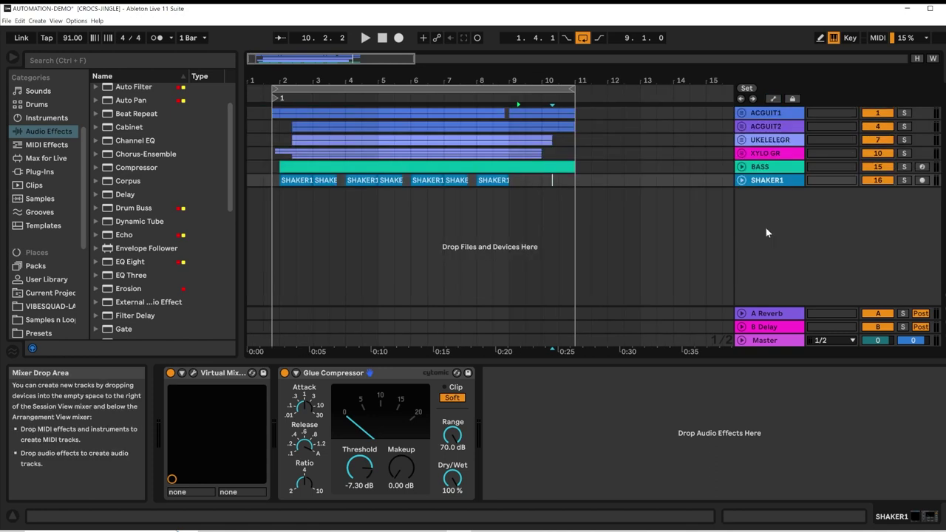
click(272, 126)
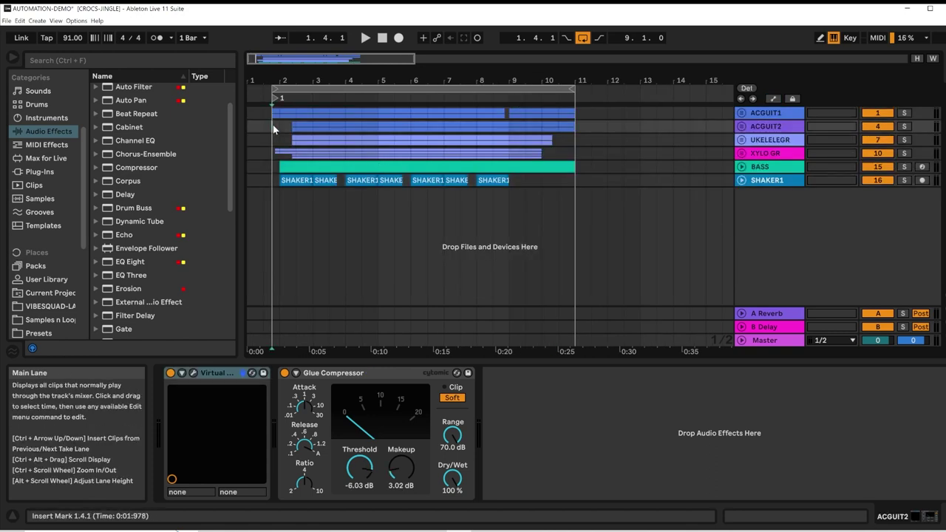
Peek inside the ACGUIT1 group, fold it back, and unfold the ACGUIT2 group.
click(741, 113)
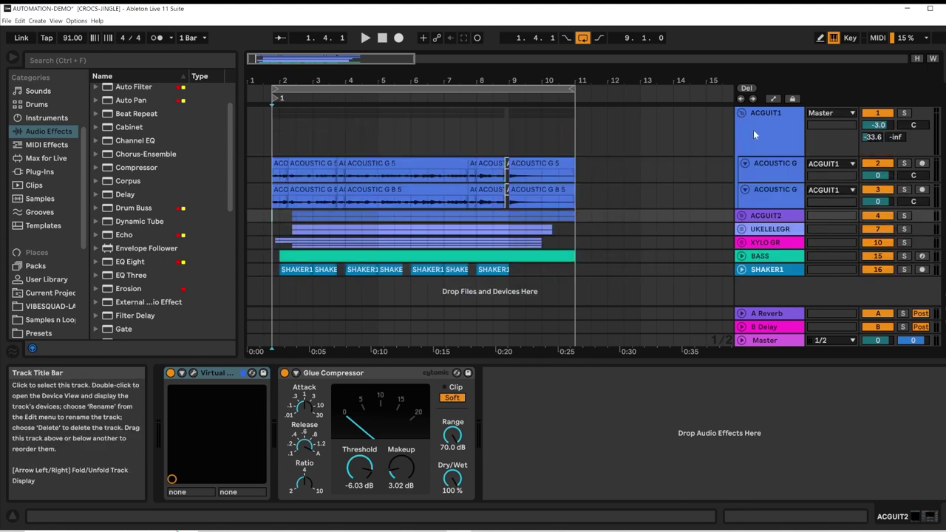
click(755, 129)
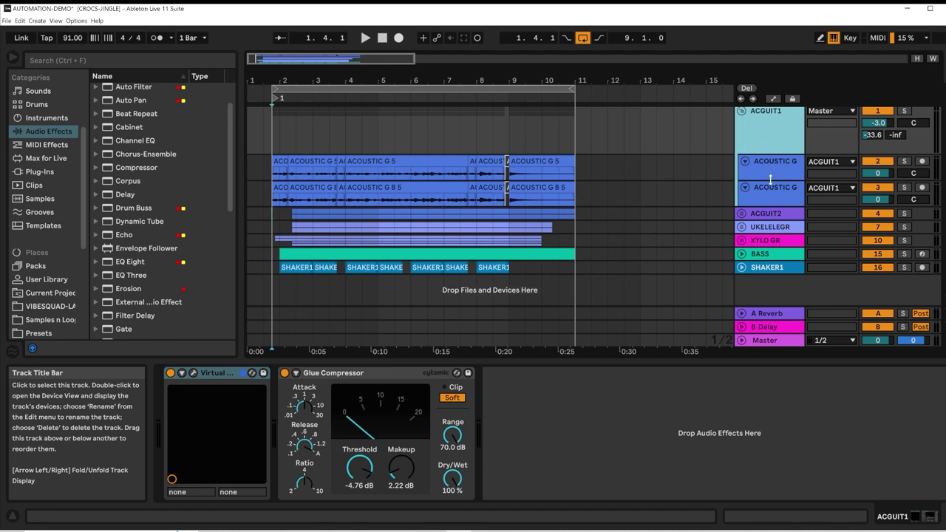
click(742, 111)
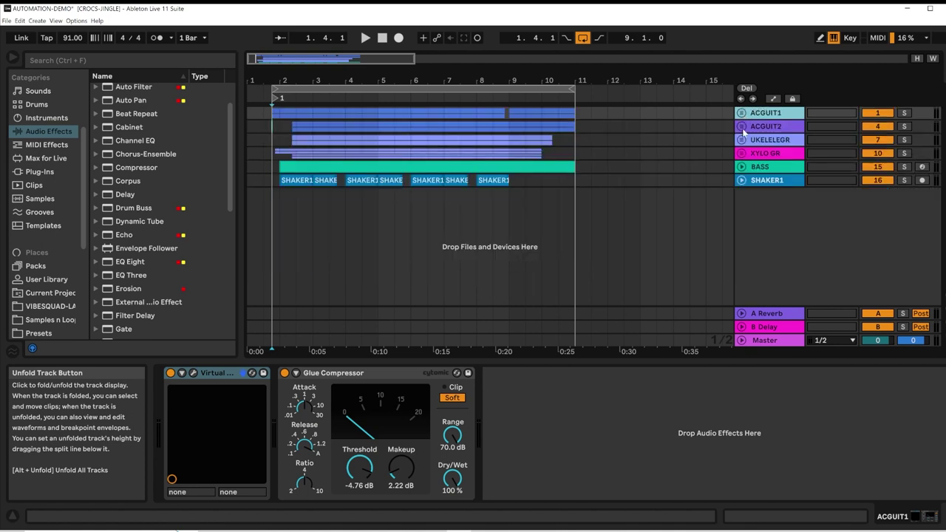
click(741, 126)
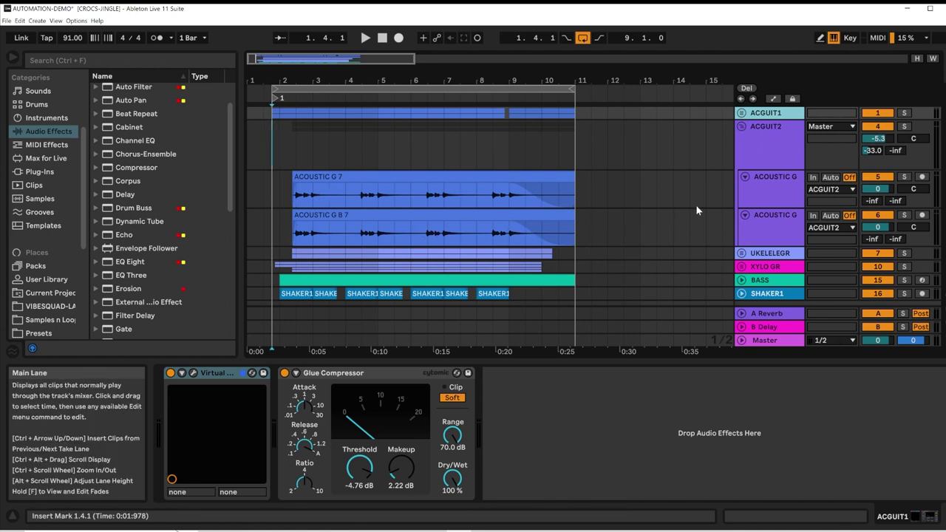
Select ACGUIT2's two ACOUSTIC G tracks in turn, ending with the ACGUIT2 group selected.
click(770, 190)
click(772, 148)
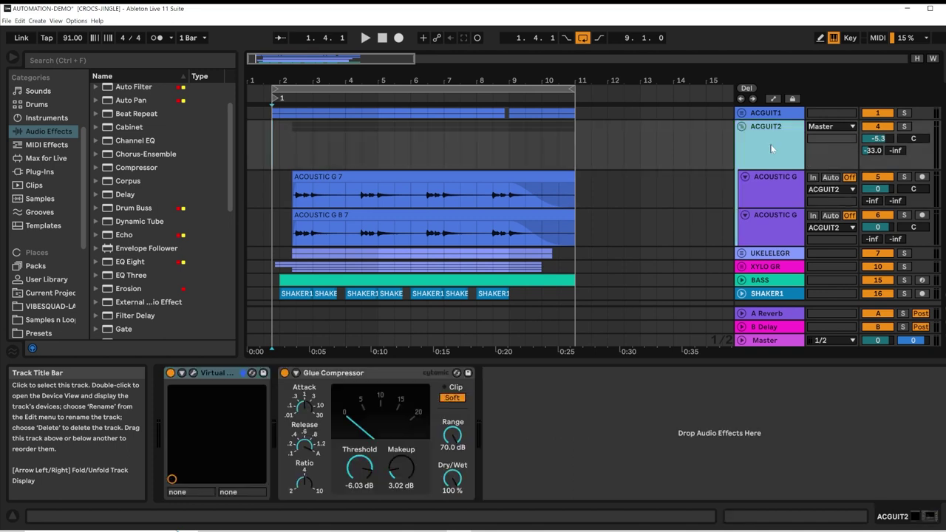
click(762, 228)
scroll(757, 196, down, 1)
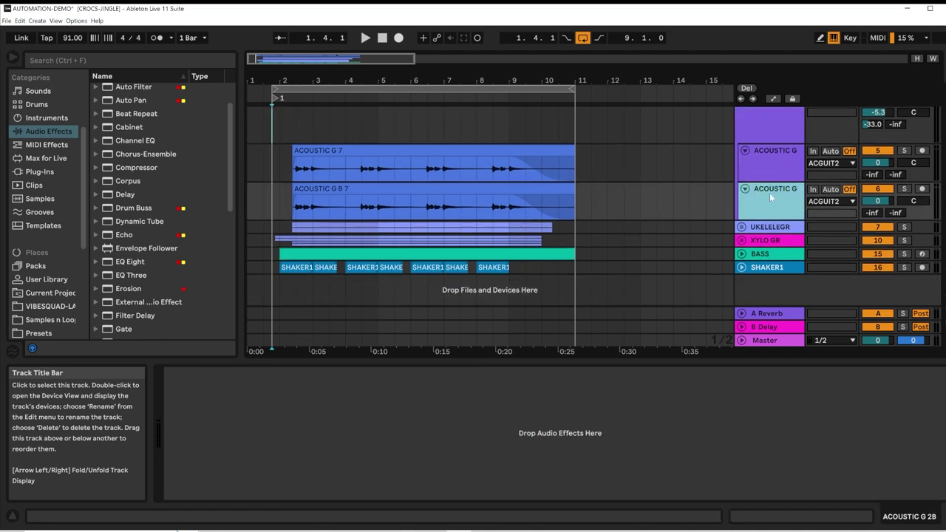
click(773, 160)
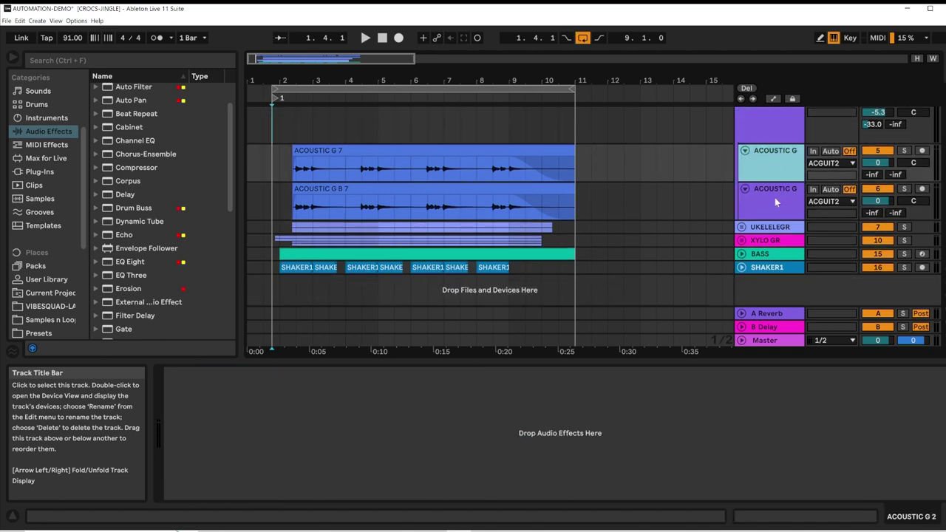
click(774, 197)
click(771, 170)
scroll(770, 167, up, 1)
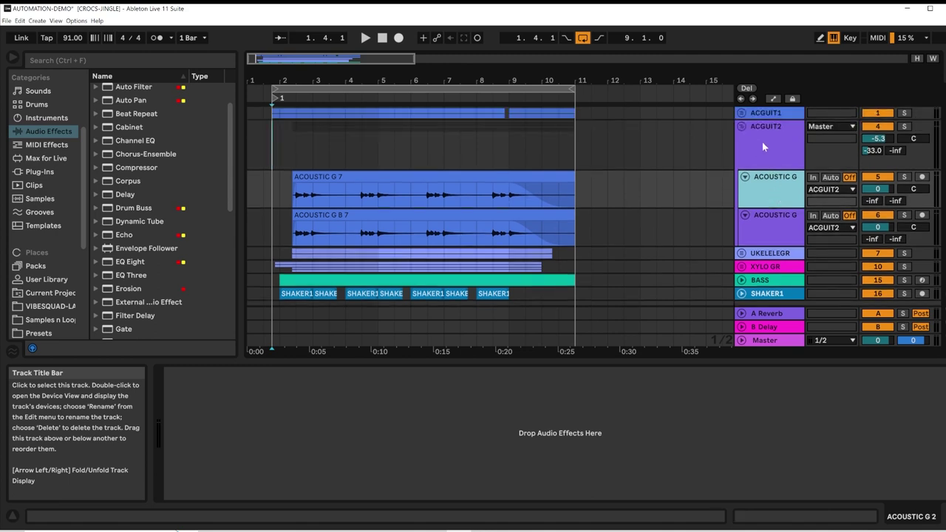
click(772, 145)
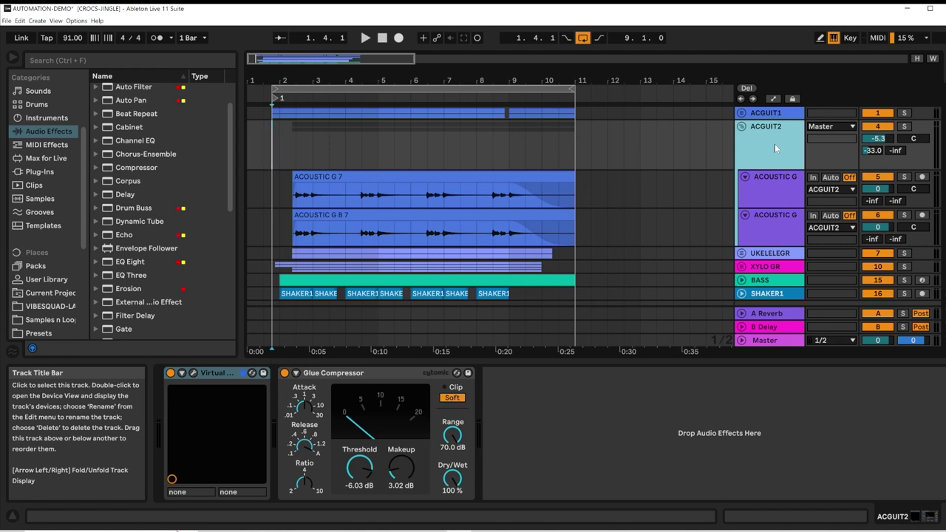
Automate ACGUIT2's Mixer Track Volume and slope the envelope down from a new -5.3 dB breakpoint.
click(768, 99)
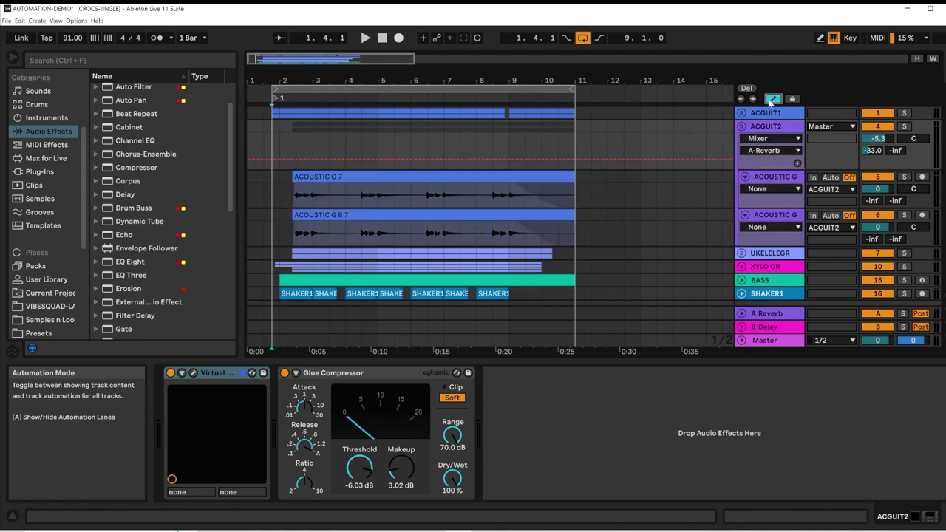
click(770, 139)
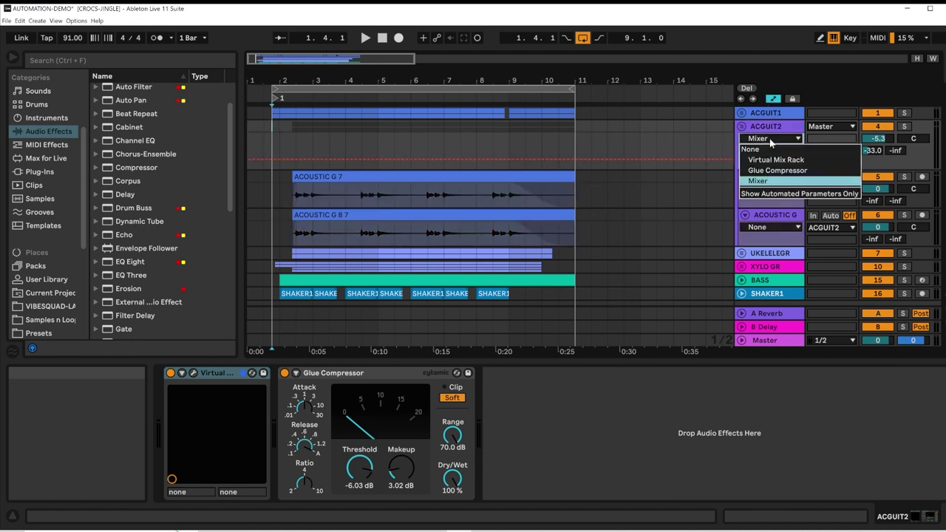
click(771, 180)
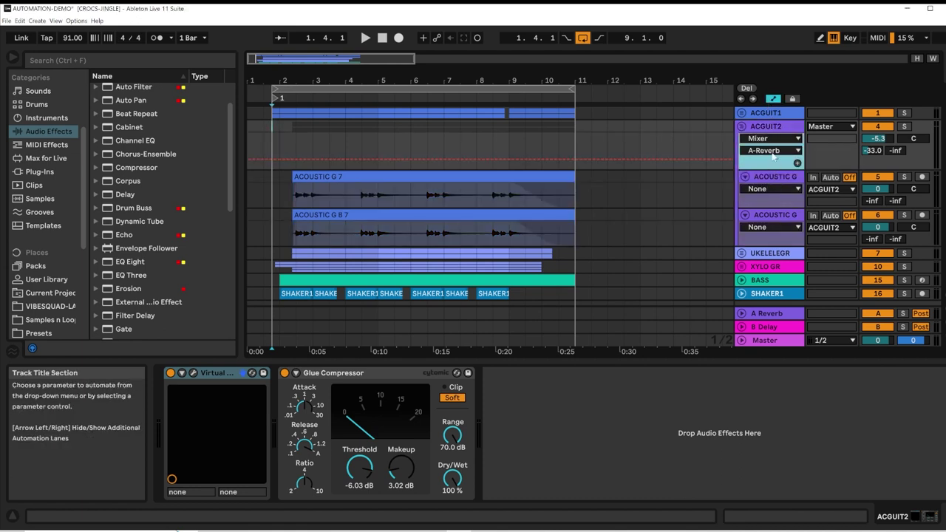
click(772, 155)
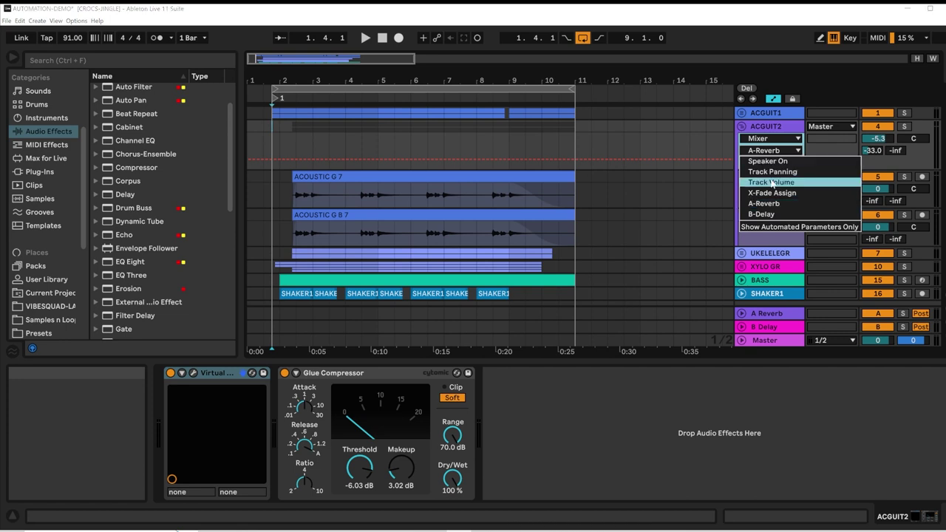
click(770, 182)
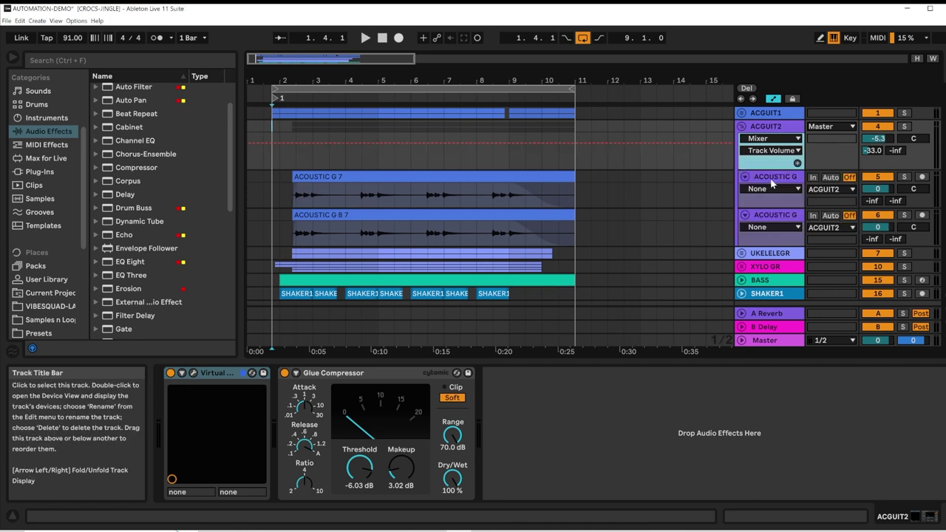
click(296, 142)
drag(343, 141, 344, 152)
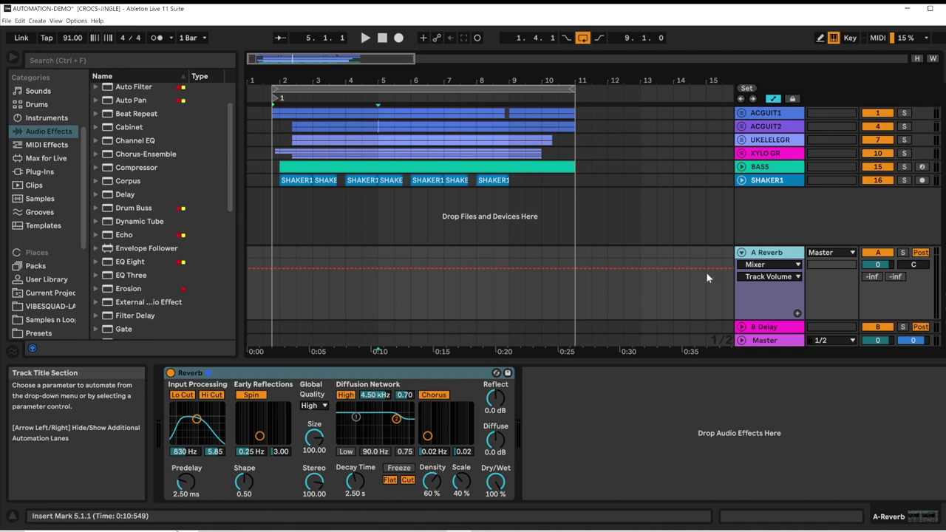
Unfold the Master track's automation lane and set its source to the Mixer.
click(769, 276)
click(745, 291)
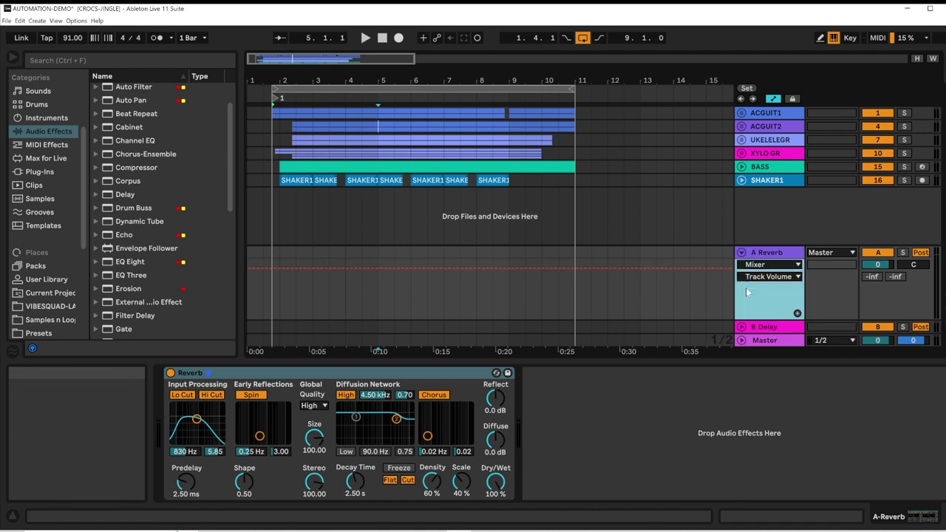
click(759, 340)
click(741, 340)
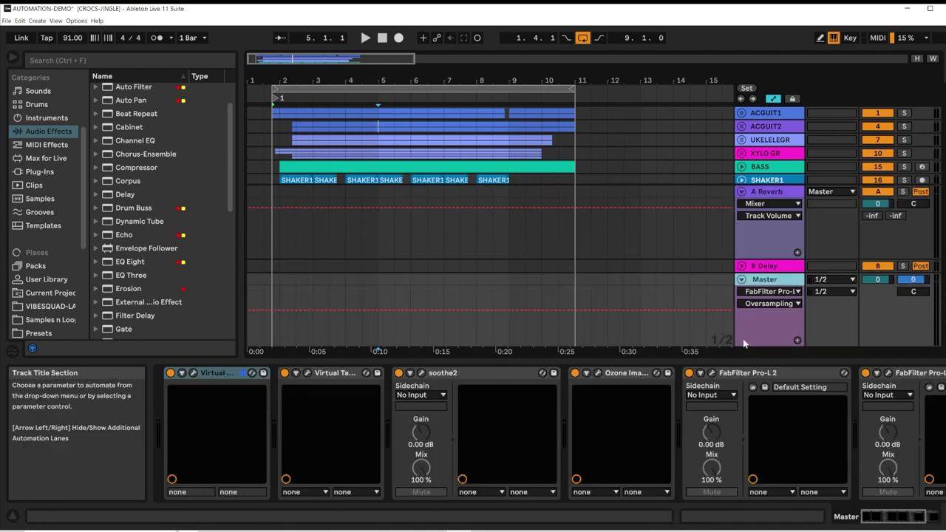
click(770, 292)
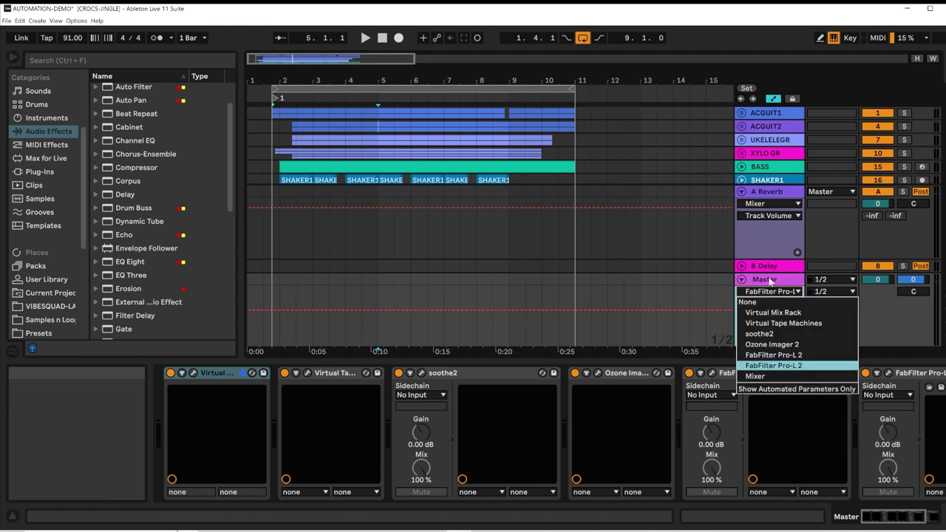
click(769, 290)
click(757, 294)
click(761, 377)
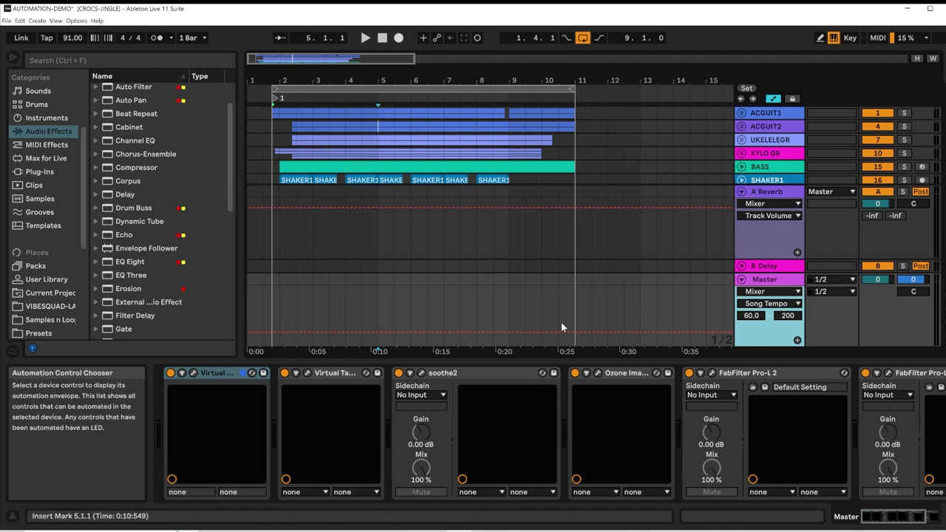
Ramp the Master's Song Tempo envelope up from 91 to 139 BPM.
click(278, 332)
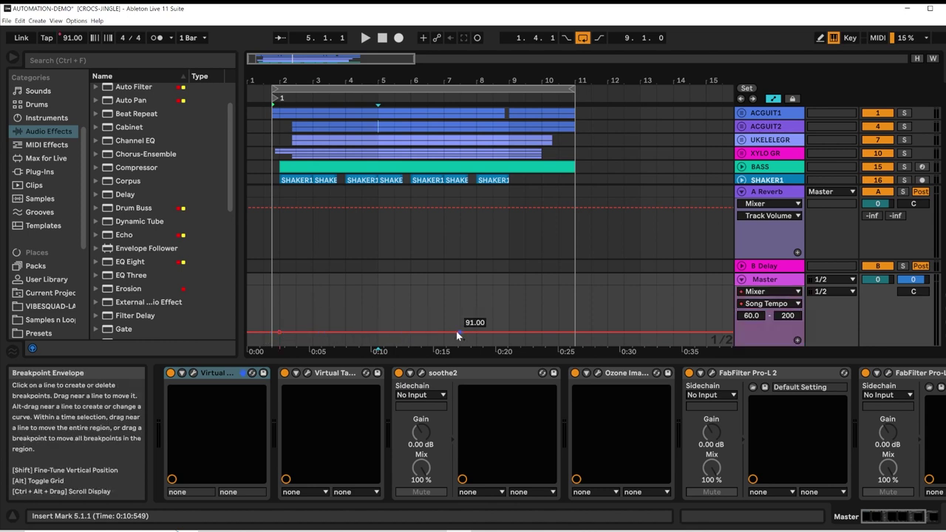
drag(456, 332, 460, 313)
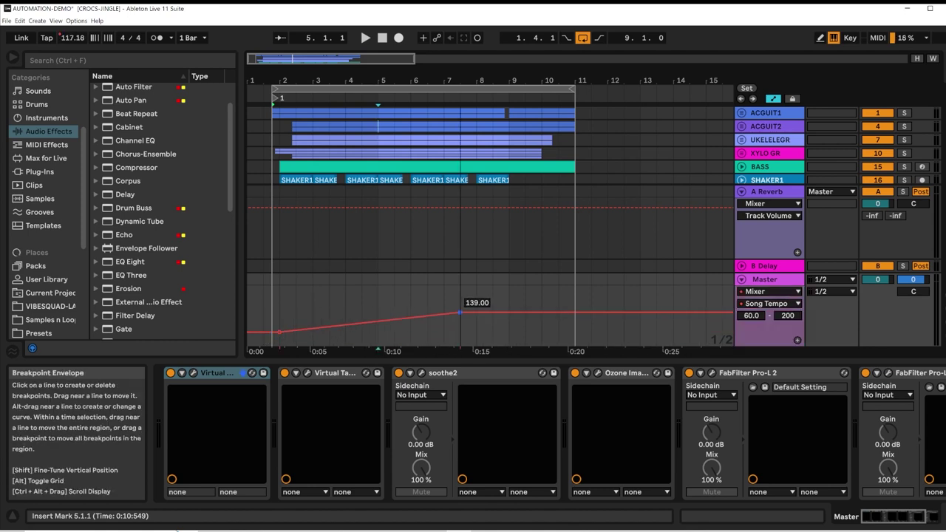
click(795, 292)
click(793, 292)
click(792, 304)
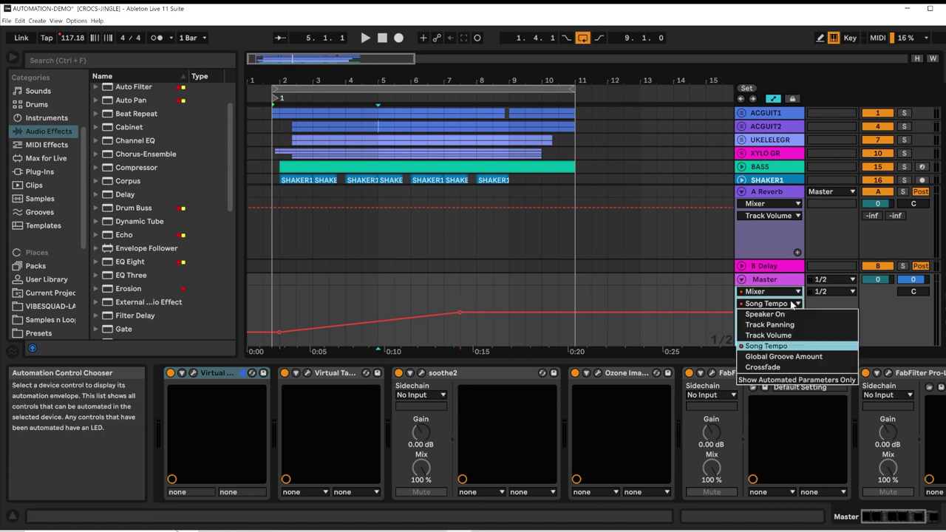
click(792, 304)
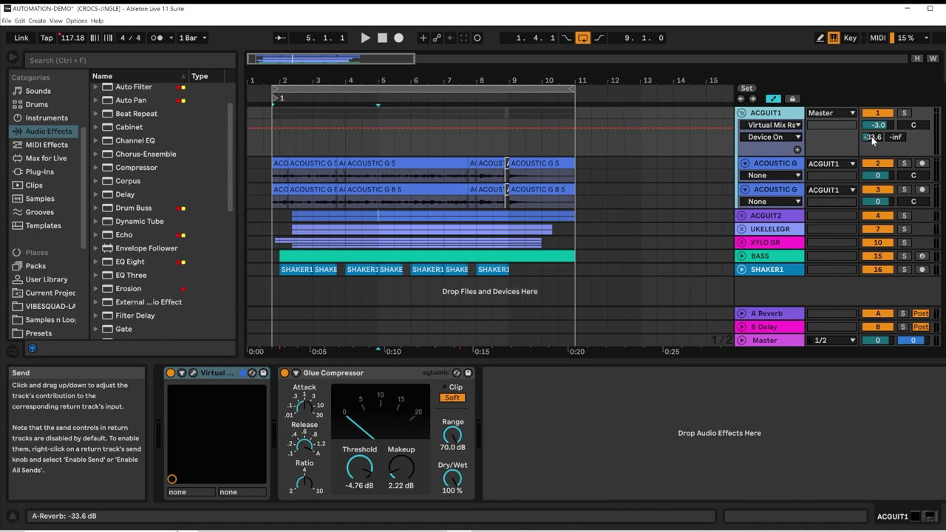
Show ACGUIT1's A-Reverb send envelope, pull a breakpoint up to 0 dB, and start playback.
right_click(873, 138)
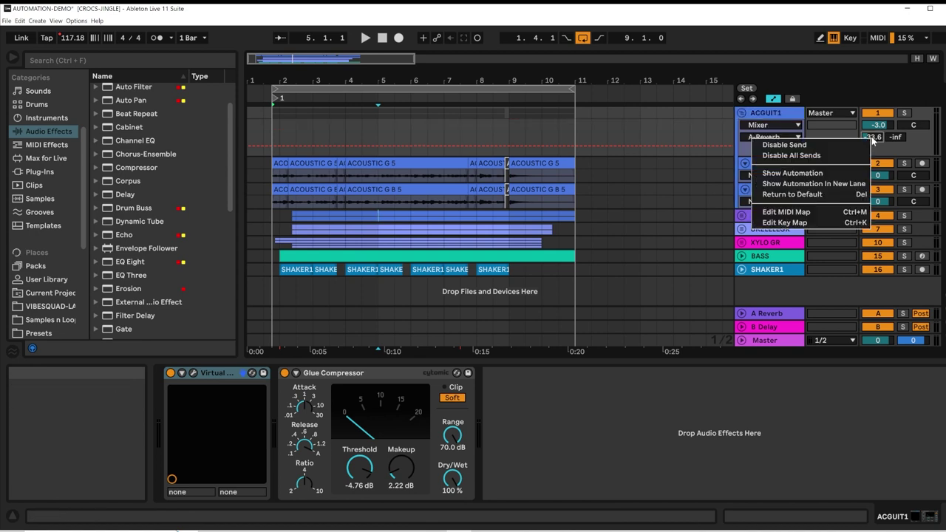
click(823, 173)
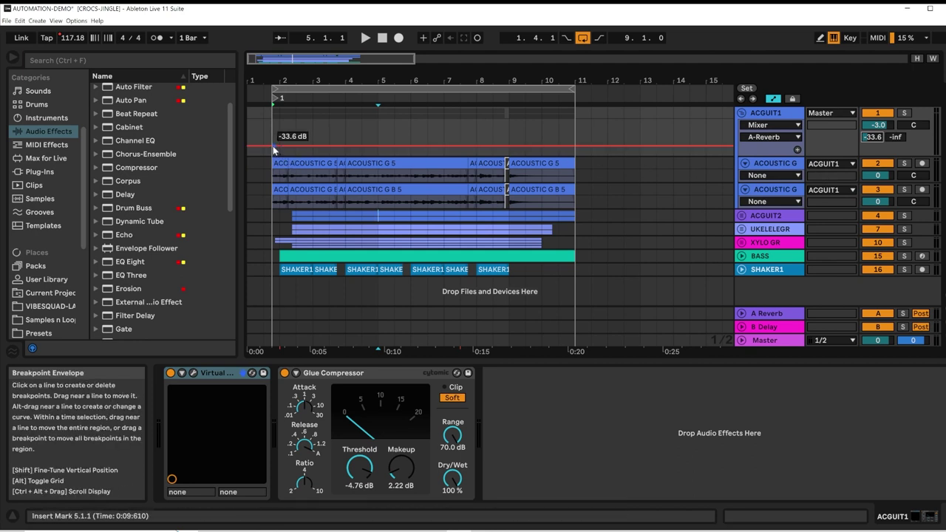
drag(294, 145, 395, 155)
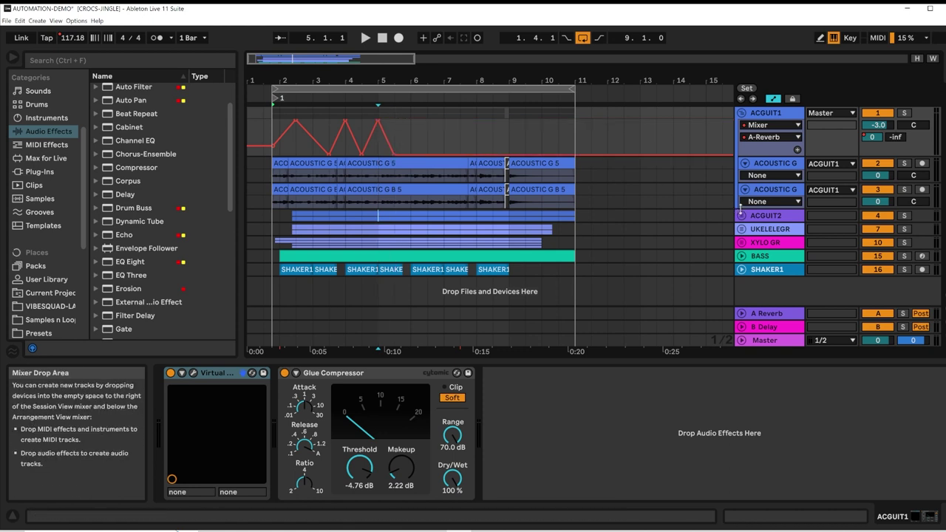
click(365, 38)
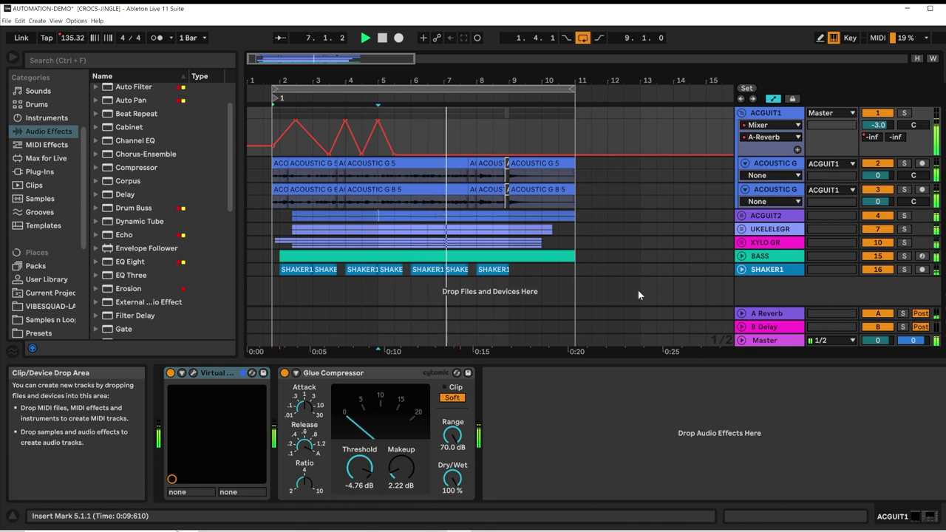
Clear the Master's Song Tempo envelope so tempo stays at 91 BPM, then restart playback.
click(741, 339)
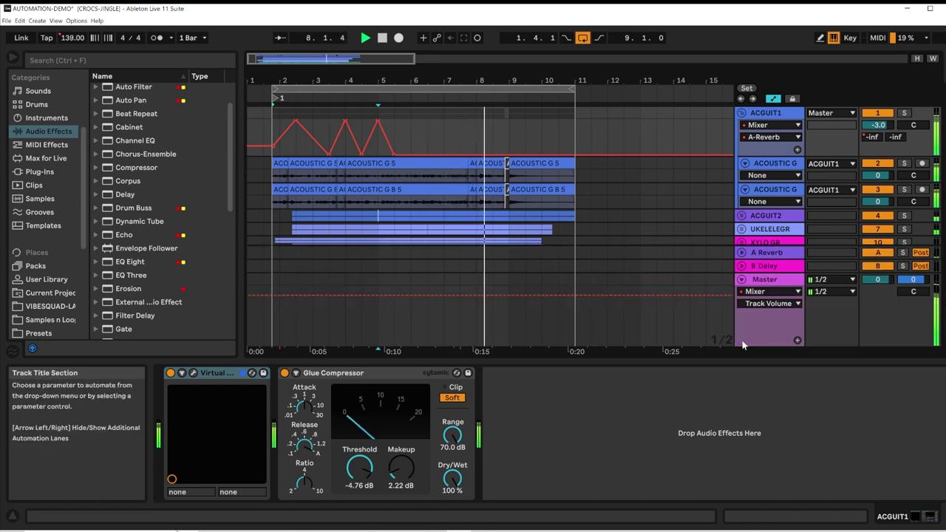
click(769, 303)
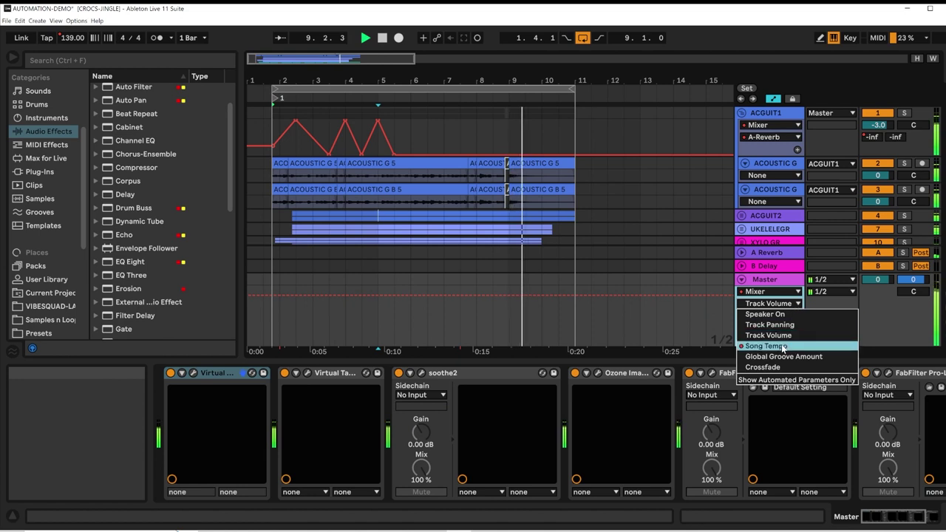
click(782, 348)
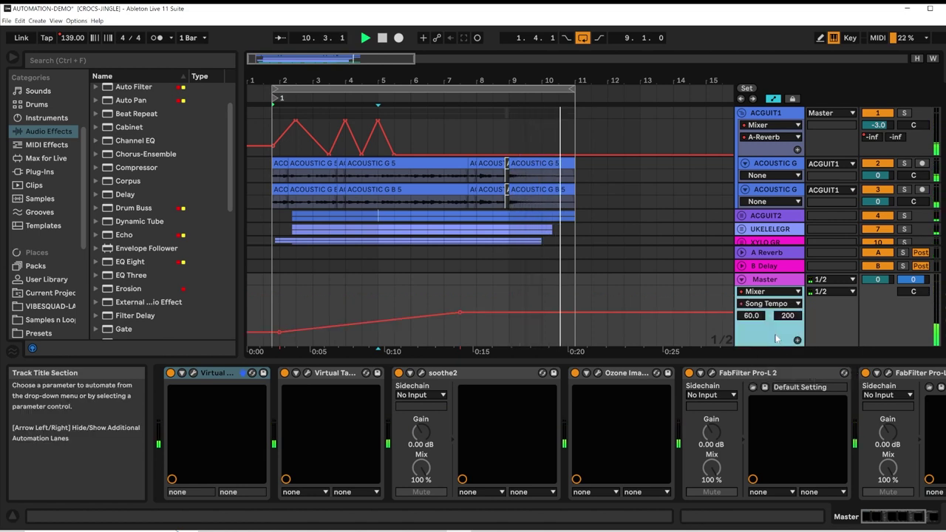
key(space)
mouse_move(459, 314)
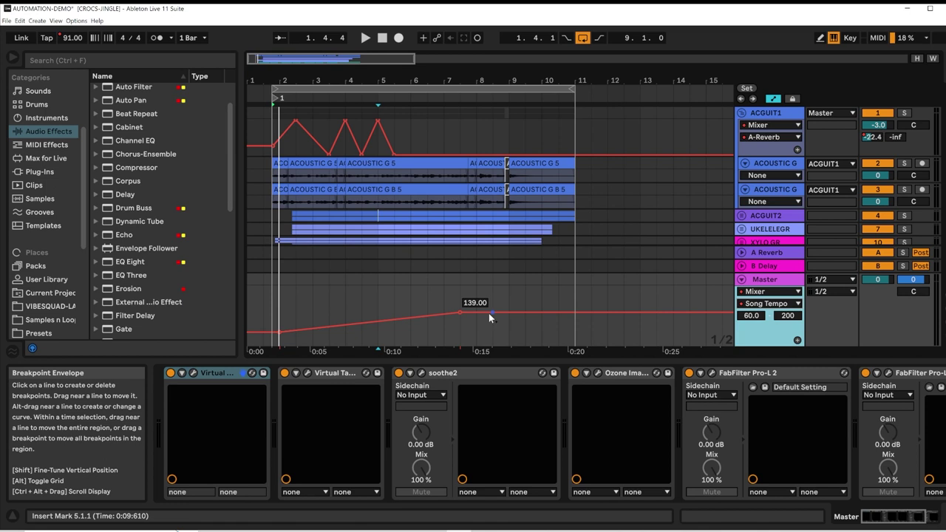
right_click(489, 313)
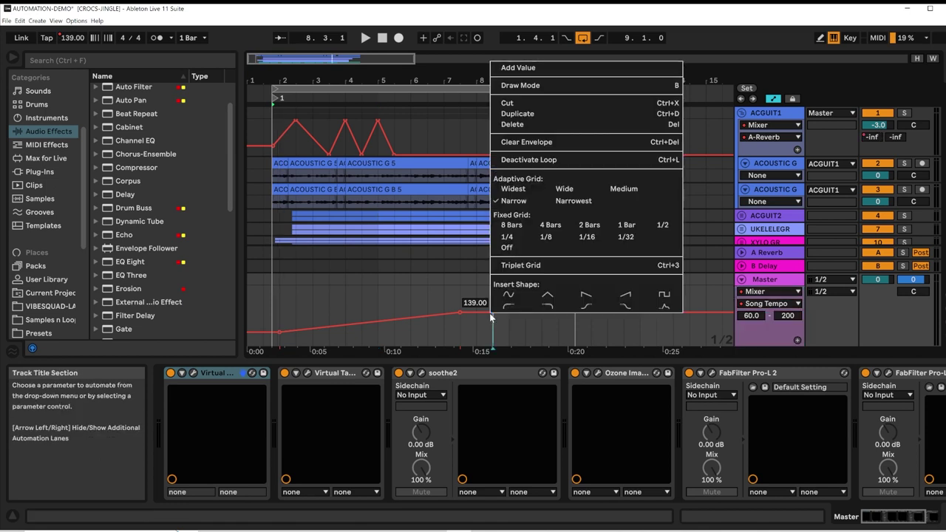
click(506, 149)
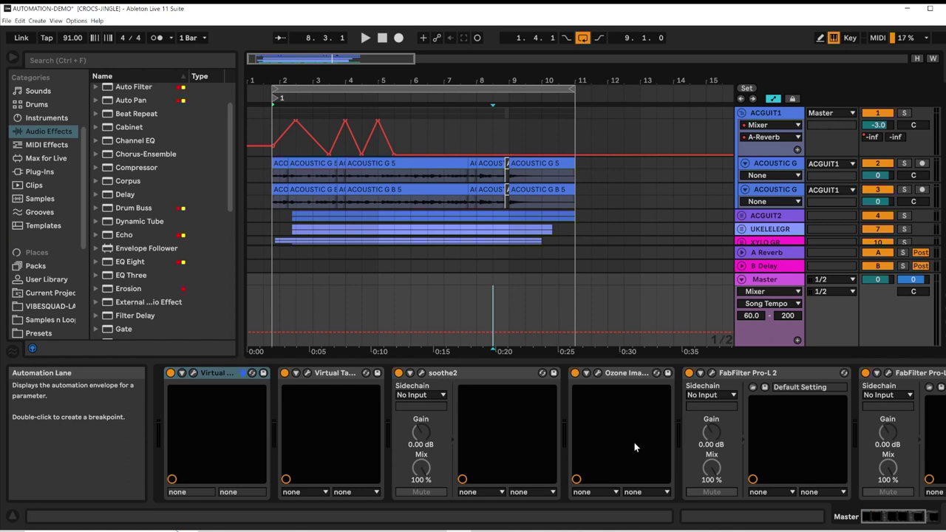
key(space)
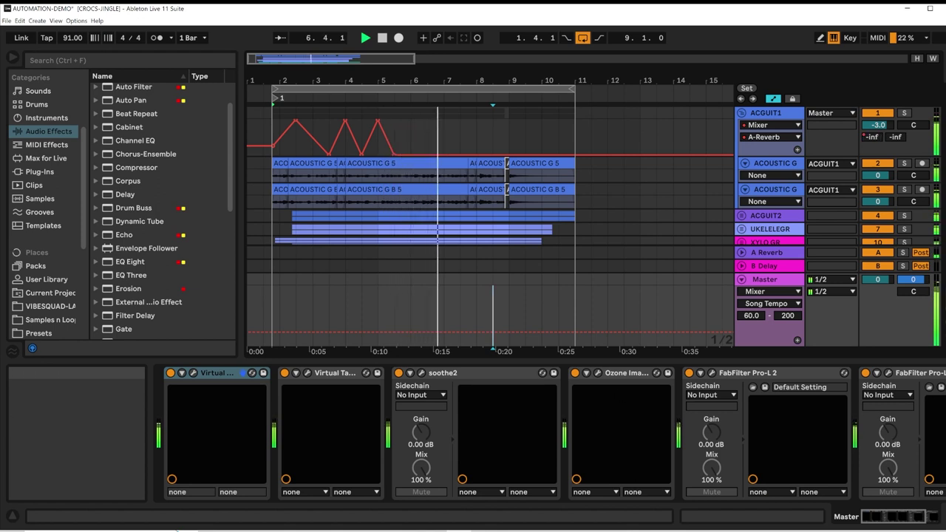
Drag ACGUIT1's A-Reverb send envelope up into a rising ramp.
drag(470, 158, 512, 126)
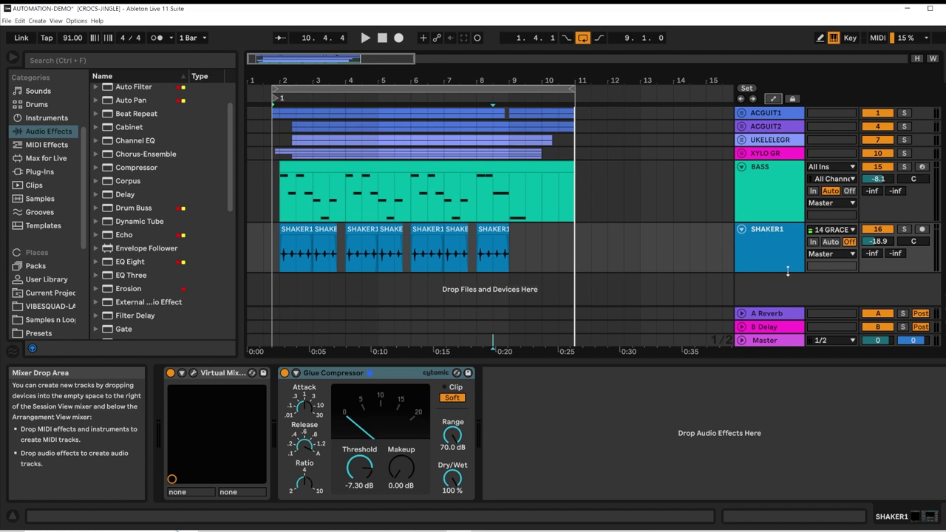
Swing SHAKER1's Track Panning envelope between 14L and right around bars 4–9, auditioning with playback.
key(a)
drag(314, 254, 314, 259)
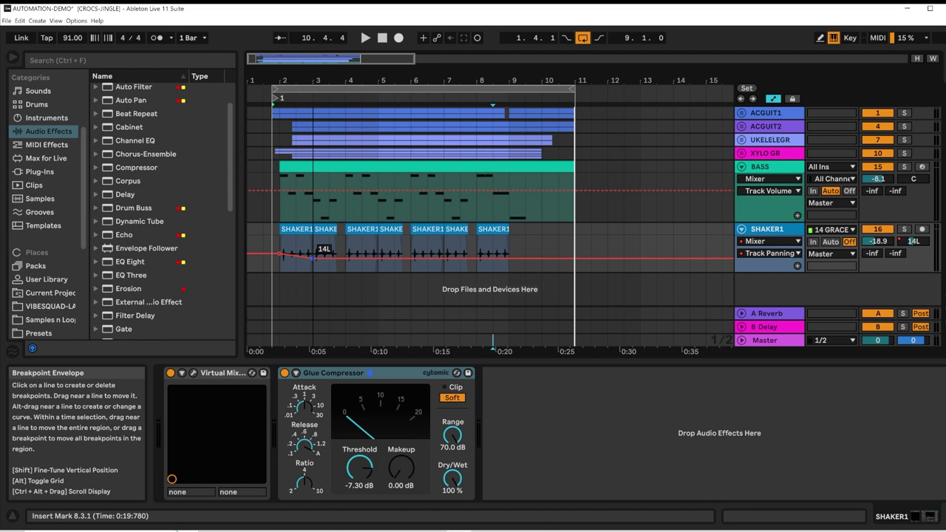
drag(348, 255, 402, 259)
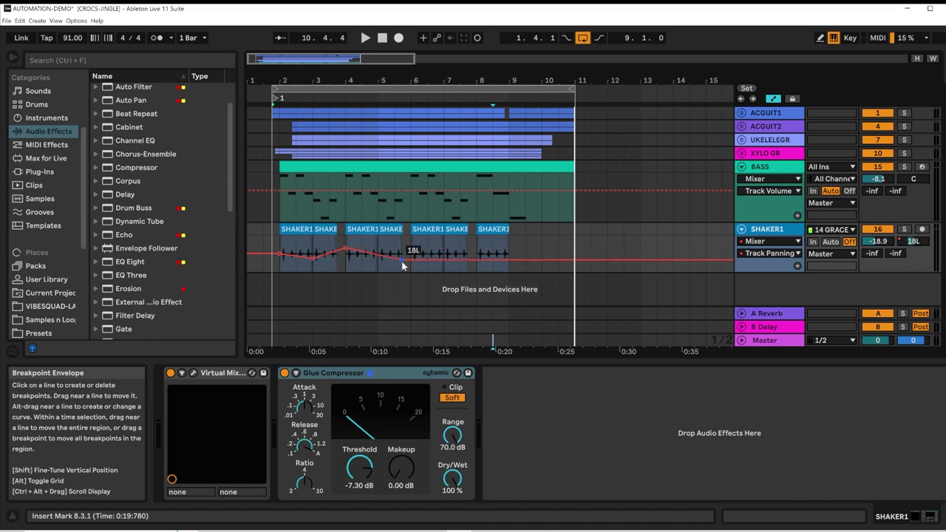
click(444, 258)
mouse_move(443, 259)
mouse_down()
mouse_move(443, 246)
mouse_move(476, 258)
mouse_up()
key(space)
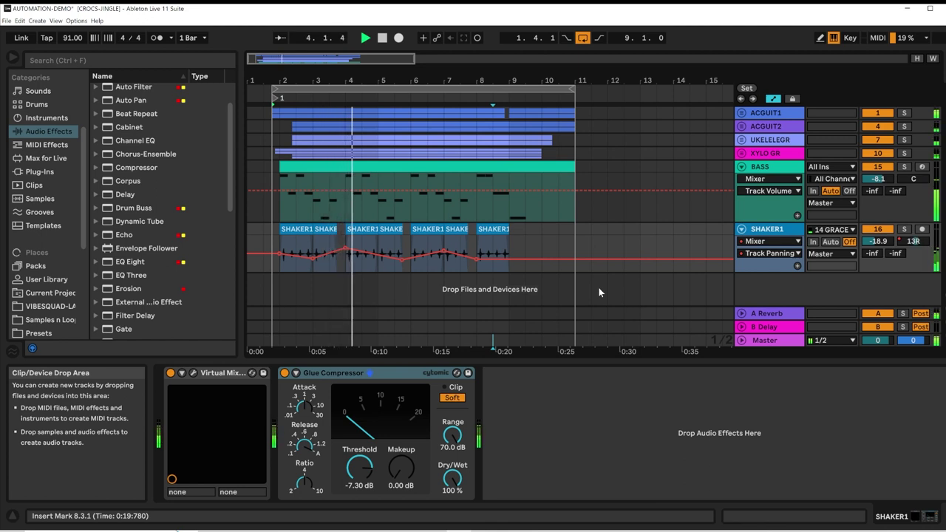
click(623, 258)
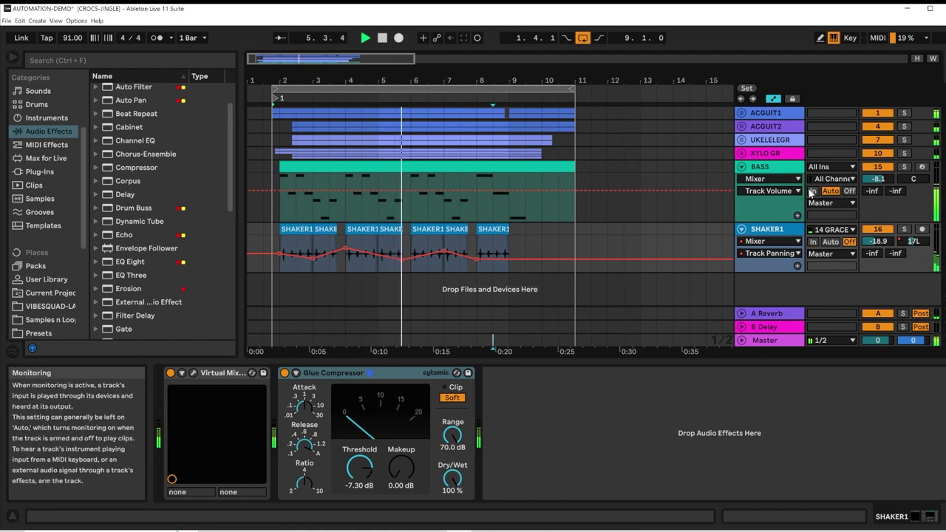
Clear the existing A-Reverb send envelope on the ACGUIT1 group.
click(739, 113)
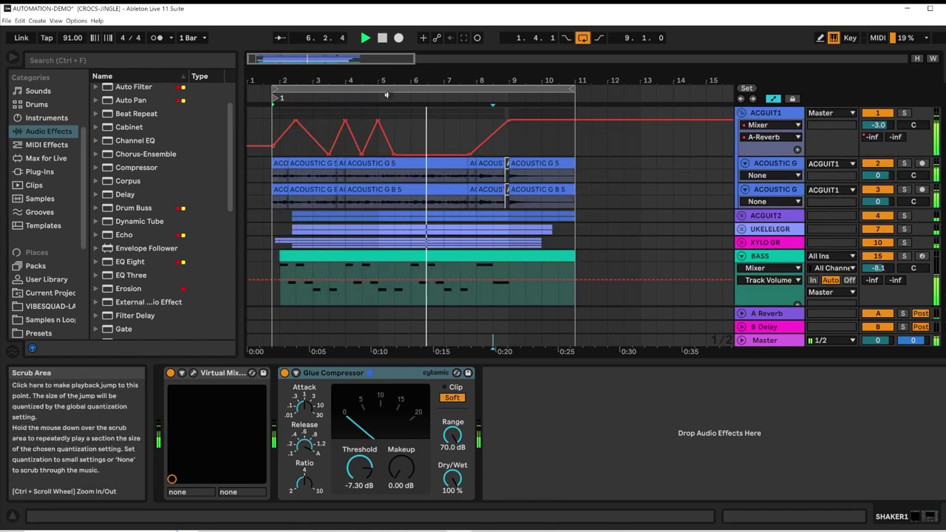
right_click(306, 131)
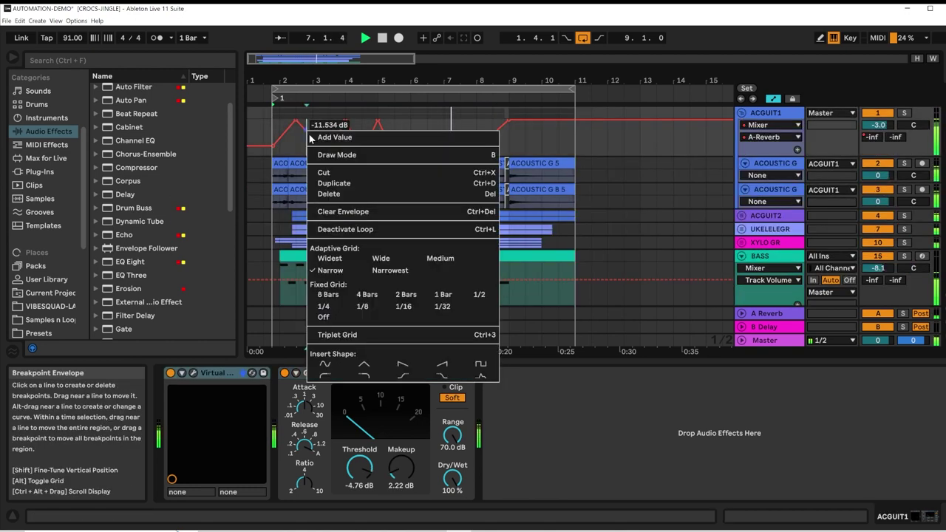
click(334, 214)
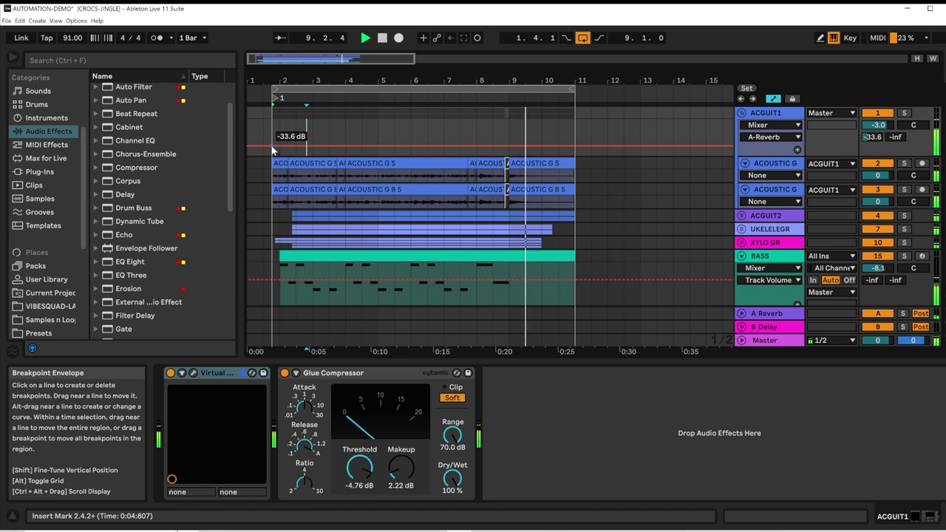
Redraw the send envelope low and ramp its end section up after bar 9.
drag(296, 147, 330, 141)
key(ctrl+z)
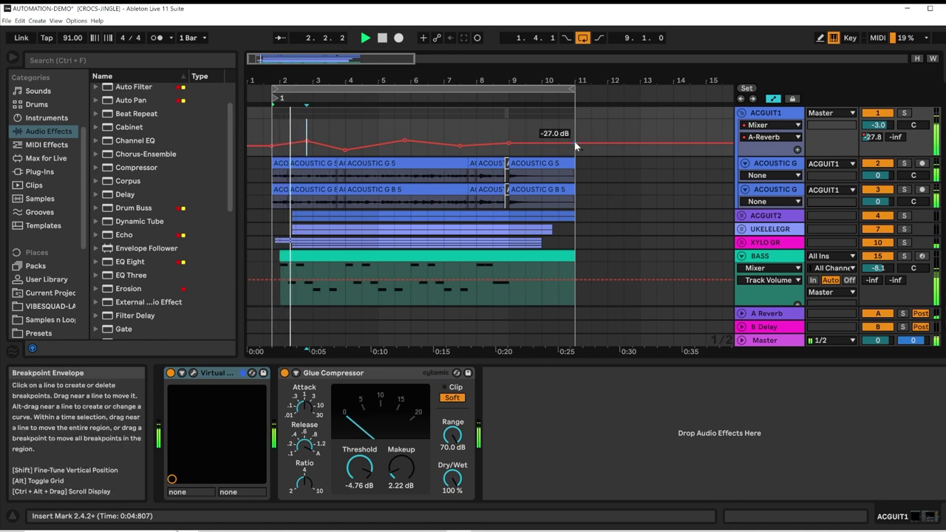
drag(576, 147, 575, 120)
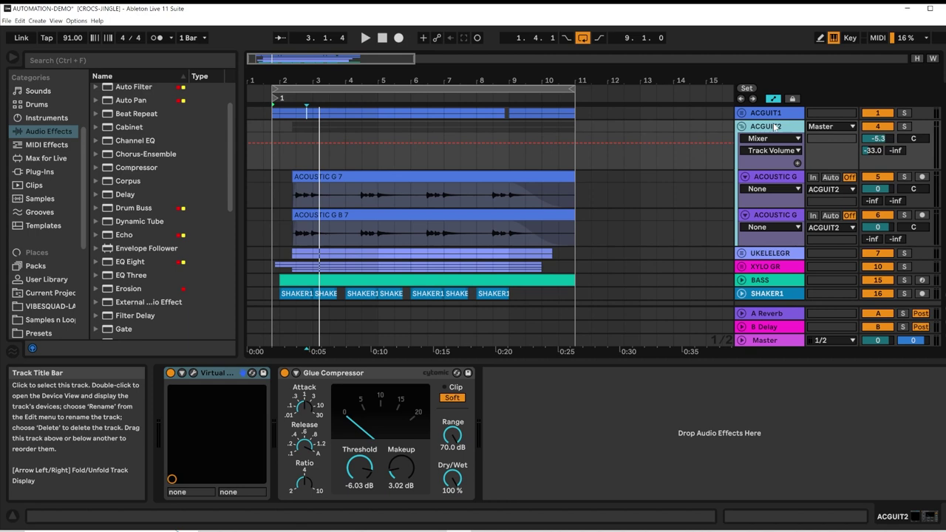
Fold the ACGUIT2 group away and unfold the BASS track's automation lane.
click(762, 178)
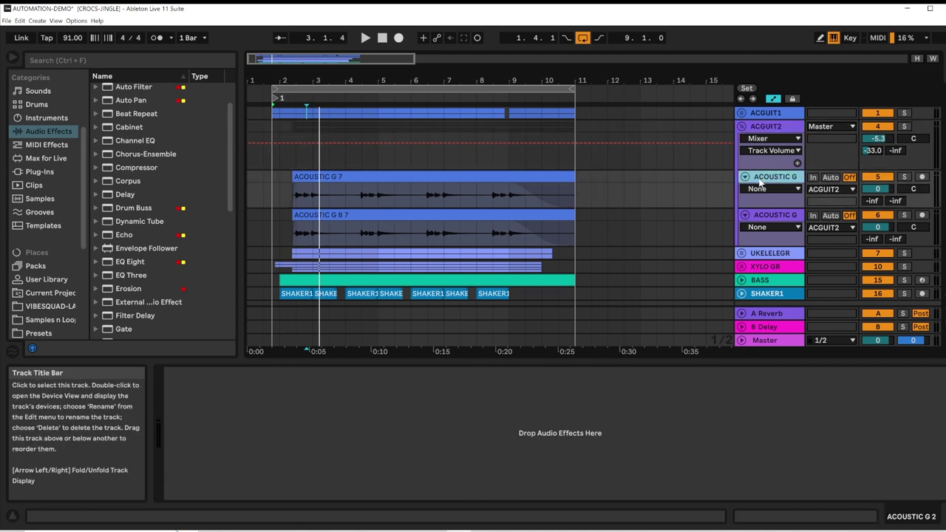
click(742, 127)
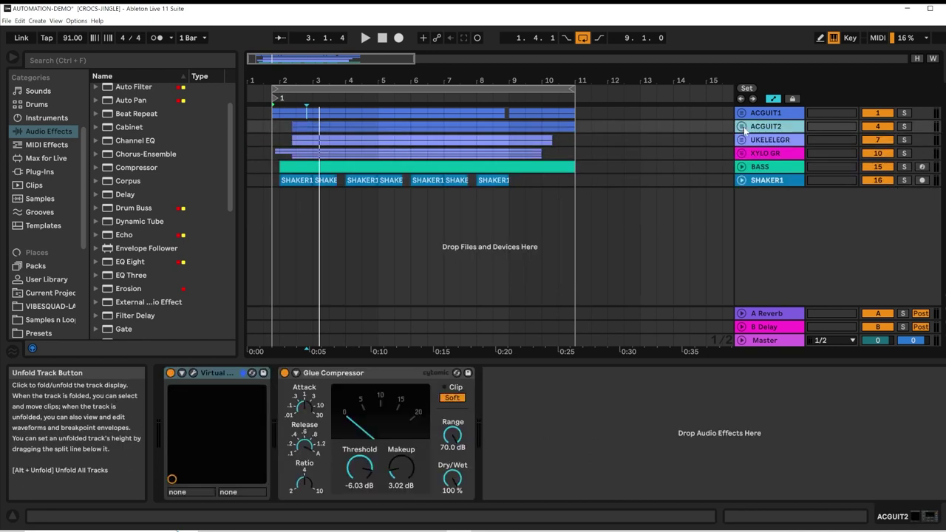
click(741, 168)
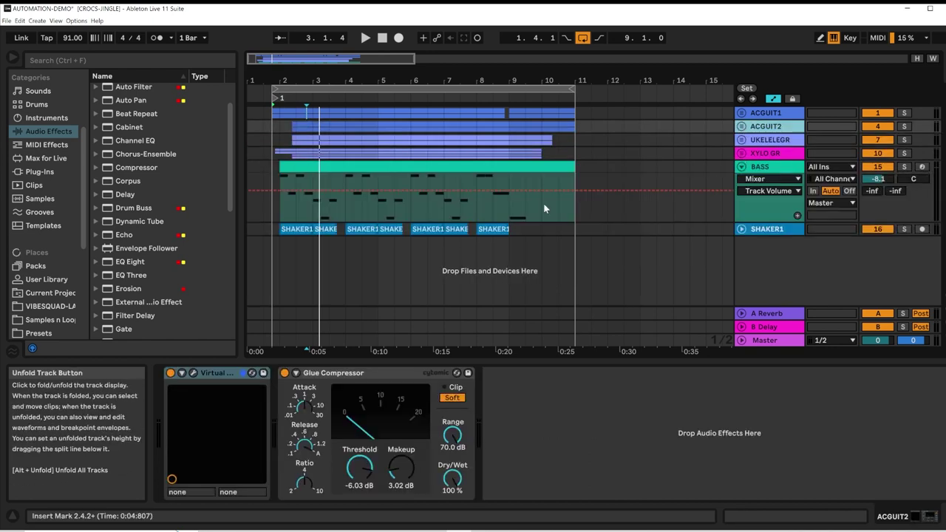
click(281, 190)
drag(323, 191, 324, 208)
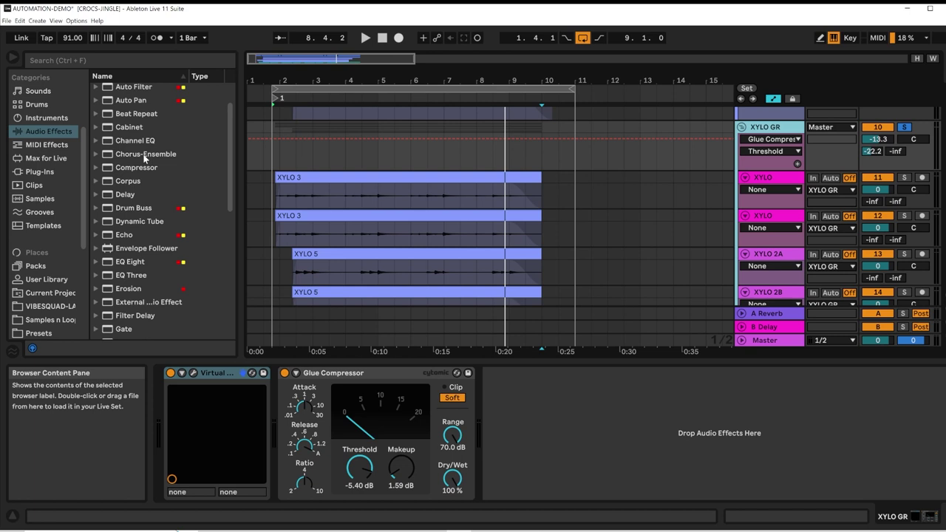
Add the Chorus-Ensemble effect to the XYLO GR group's device chain.
click(145, 155)
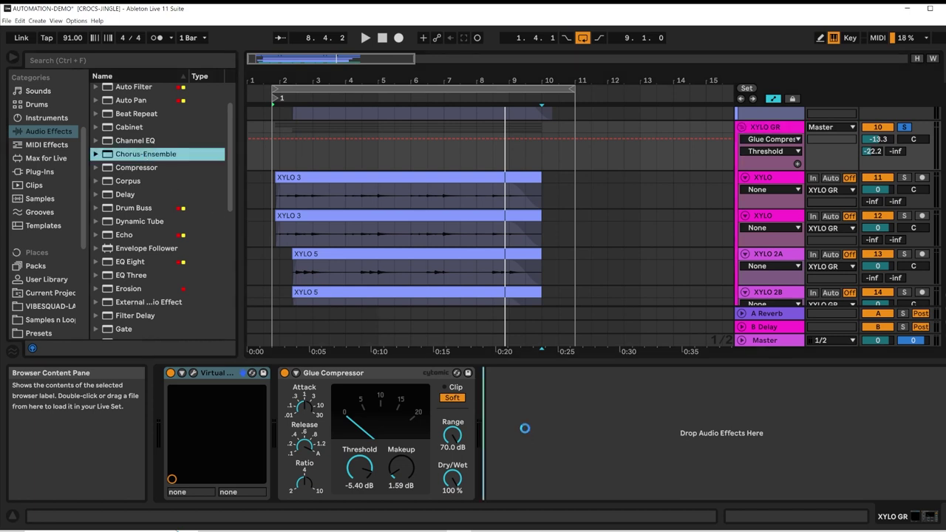
drag(524, 428, 526, 428)
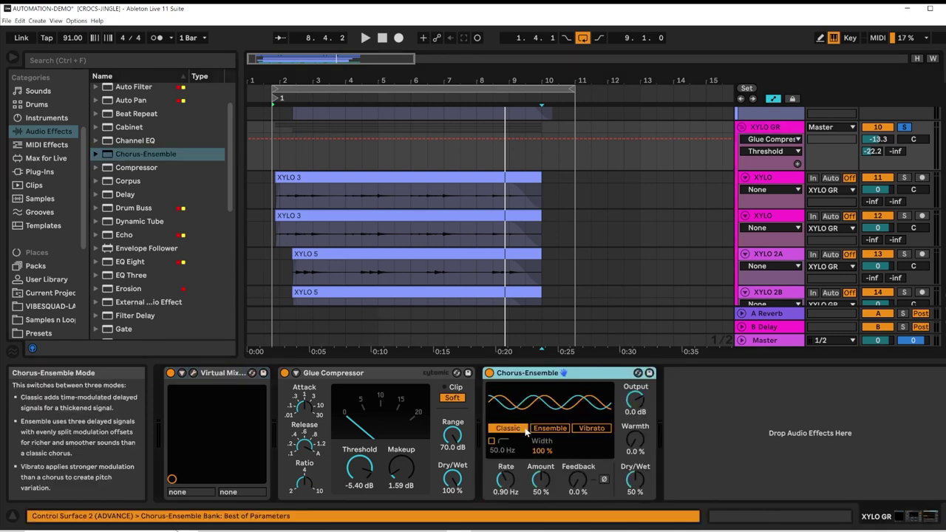
click(775, 128)
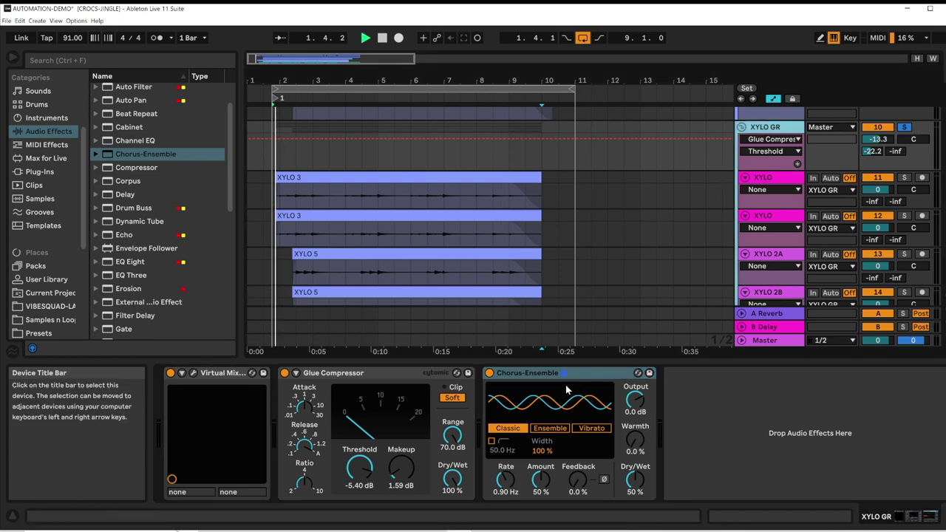
Draw Chorus-Ensemble Dry/Wet peaks up to 100 % and dips, then play to audition.
drag(644, 473, 645, 517)
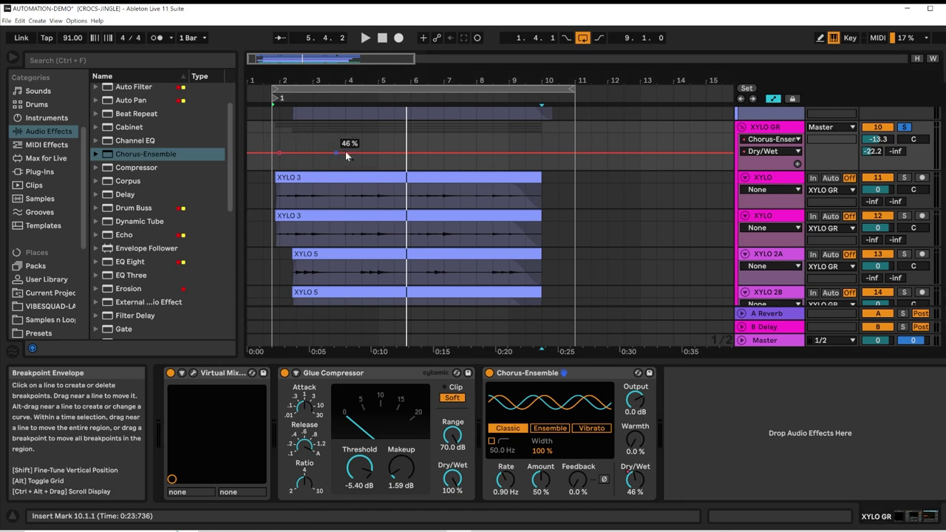
drag(408, 150, 409, 135)
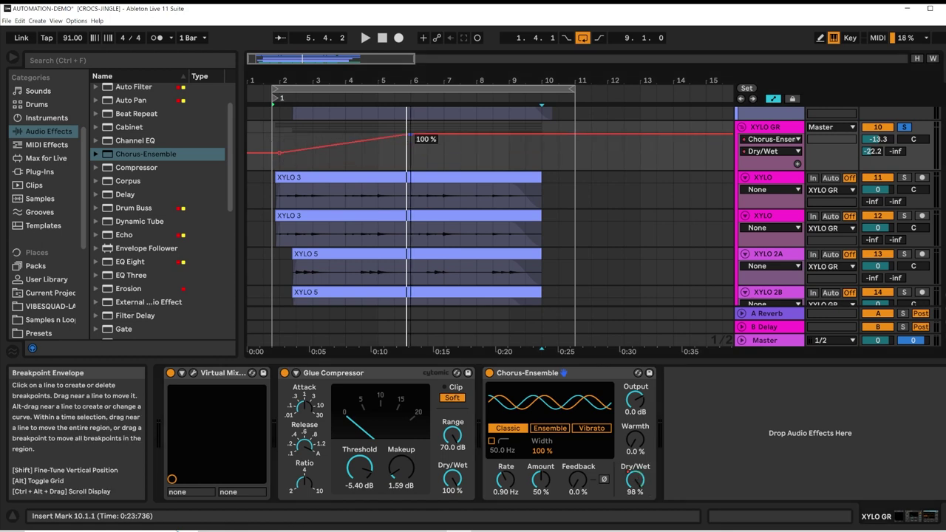
drag(509, 138, 539, 152)
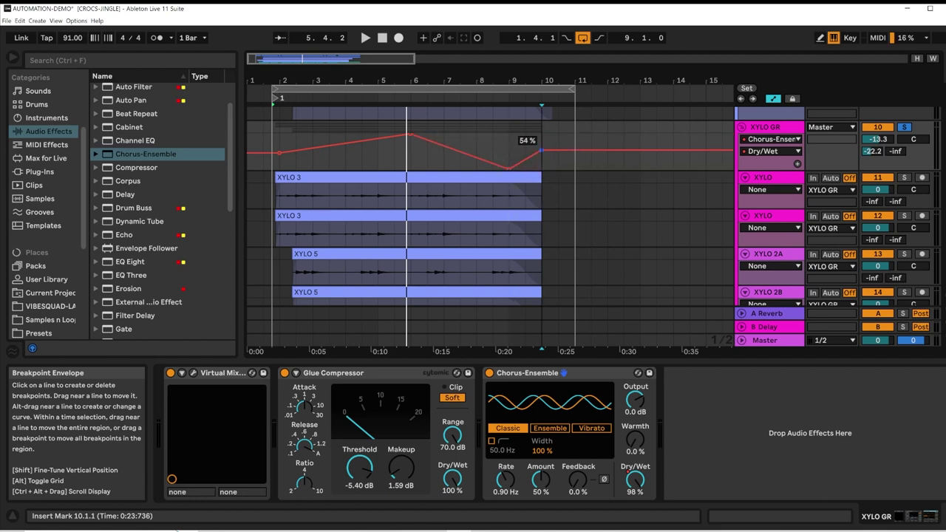
drag(345, 145, 321, 169)
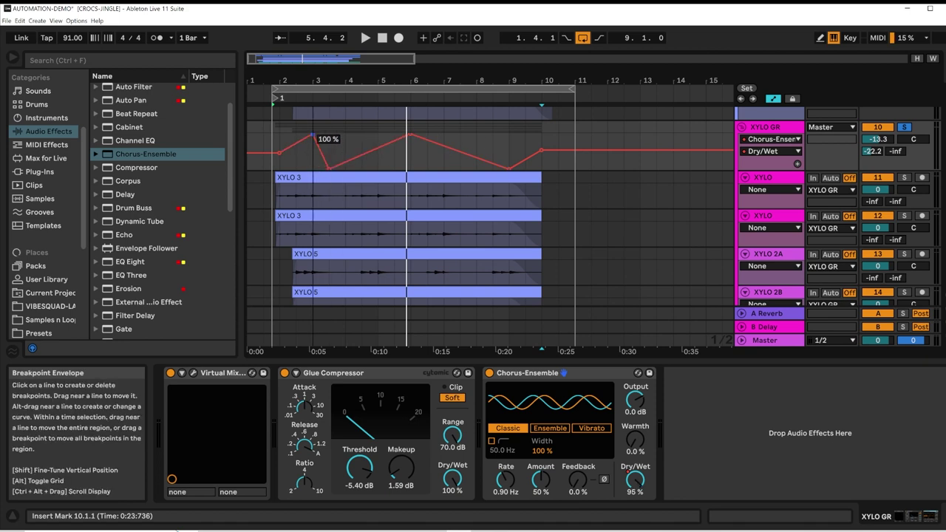
mouse_move(372, 149)
mouse_down()
mouse_move(372, 139)
mouse_move(345, 135)
mouse_move(378, 164)
mouse_up()
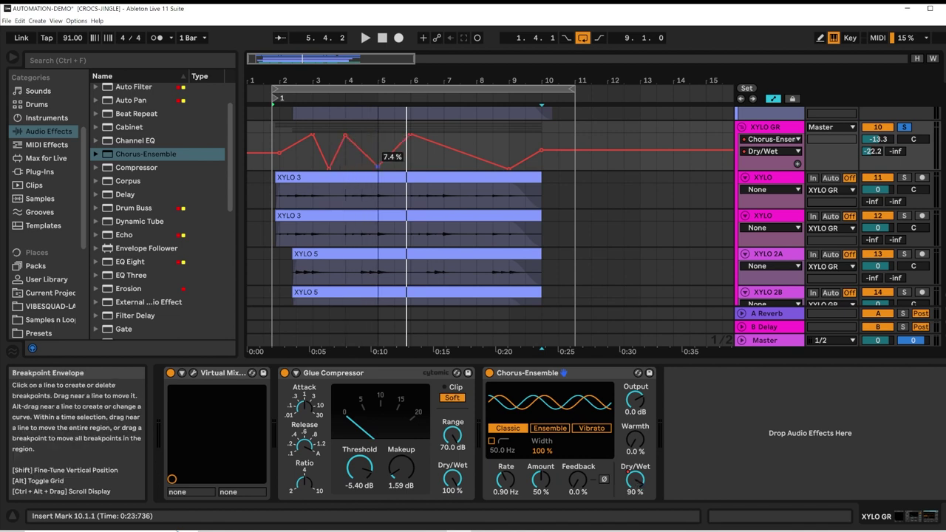
key(space)
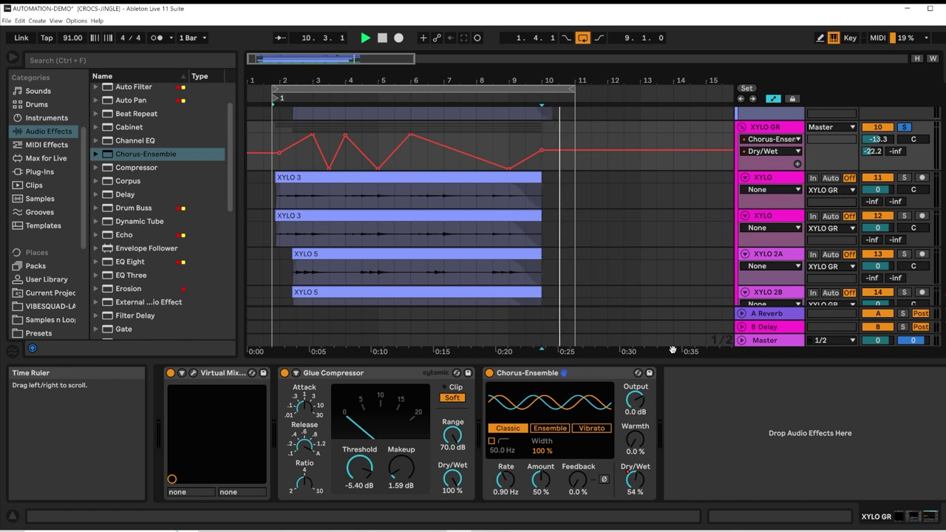
Insert a sine-shaped Chorus-Ensemble Feedback curve from bar 2 to the clip end.
right_click(580, 484)
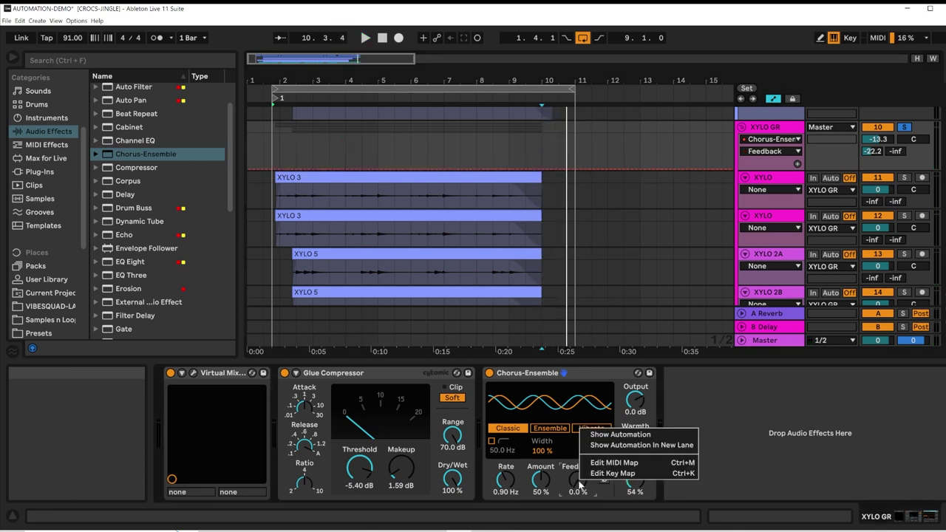
click(617, 435)
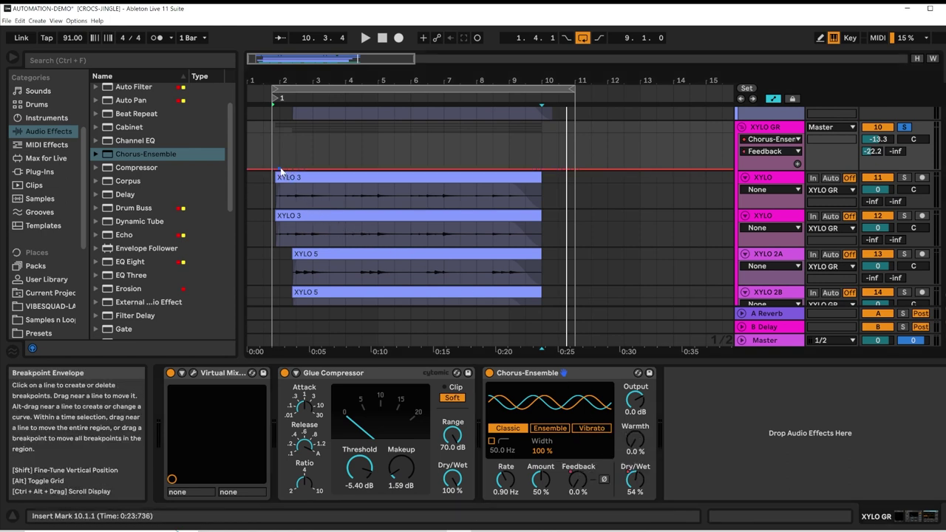
drag(286, 160, 539, 160)
right_click(513, 153)
click(528, 405)
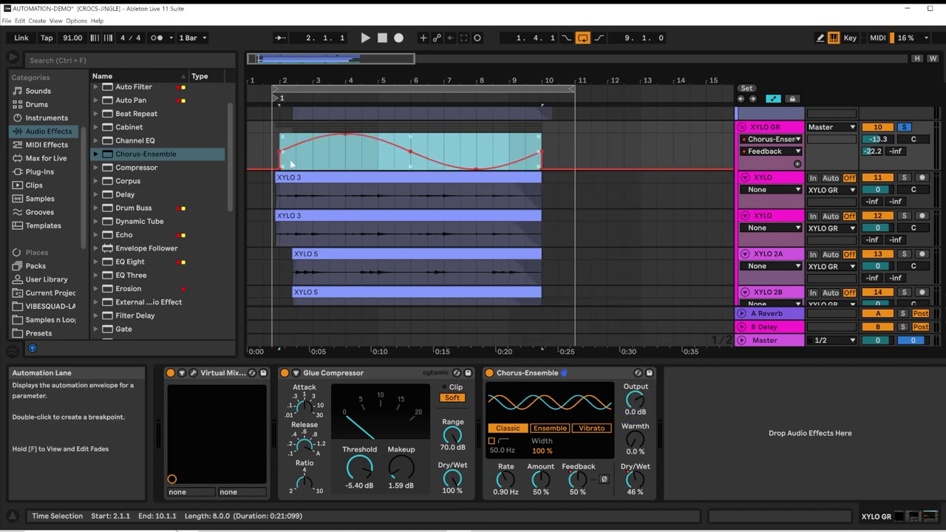